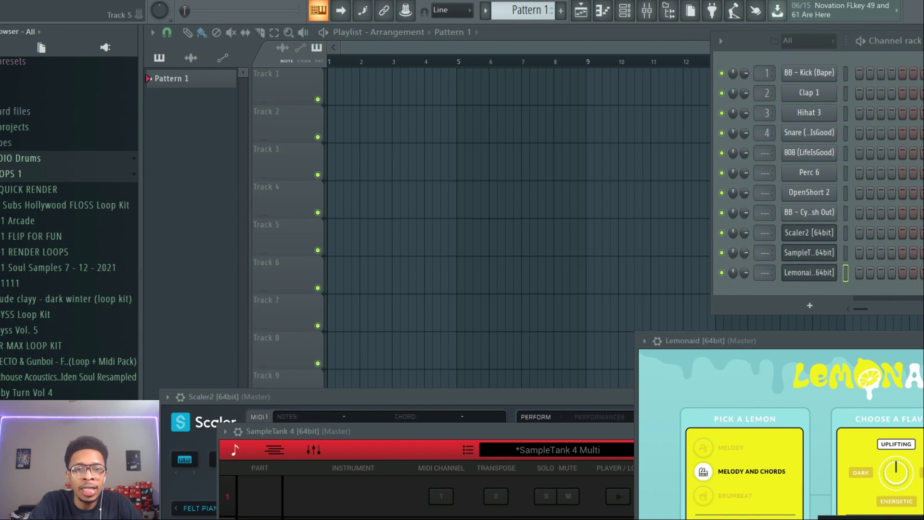
- Raise the Scaler 2 plugin window higher on screen, above the playlist
{"action": "left_click_drag", "start_coordinate": [367, 400], "coordinate": [328, 115]}
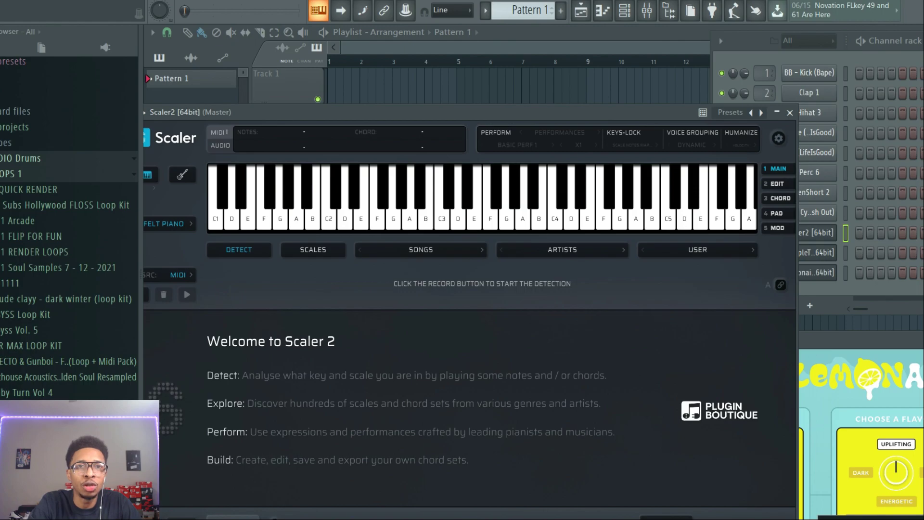
- Restretch all channels, move Scaler 2 up and right, and preview a note
{"action": "left_click", "coordinate": [284, 4]}
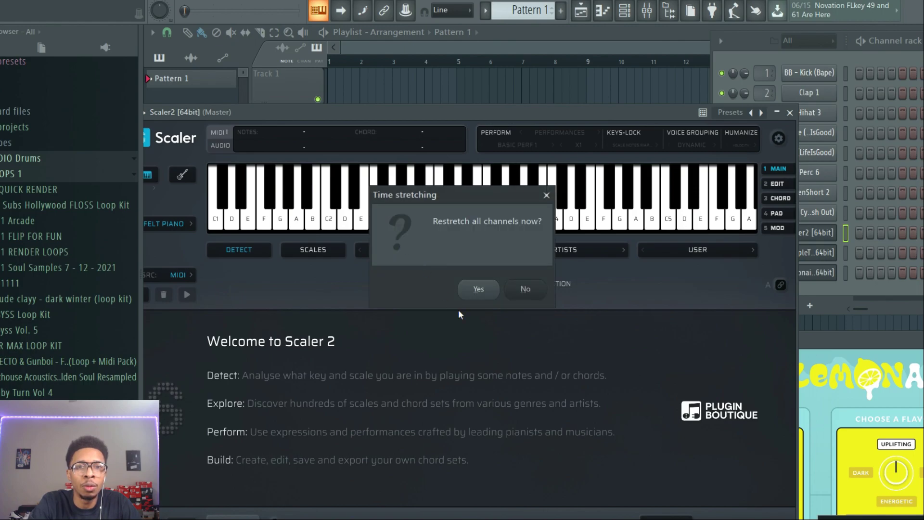
{"action": "left_click", "coordinate": [474, 290]}
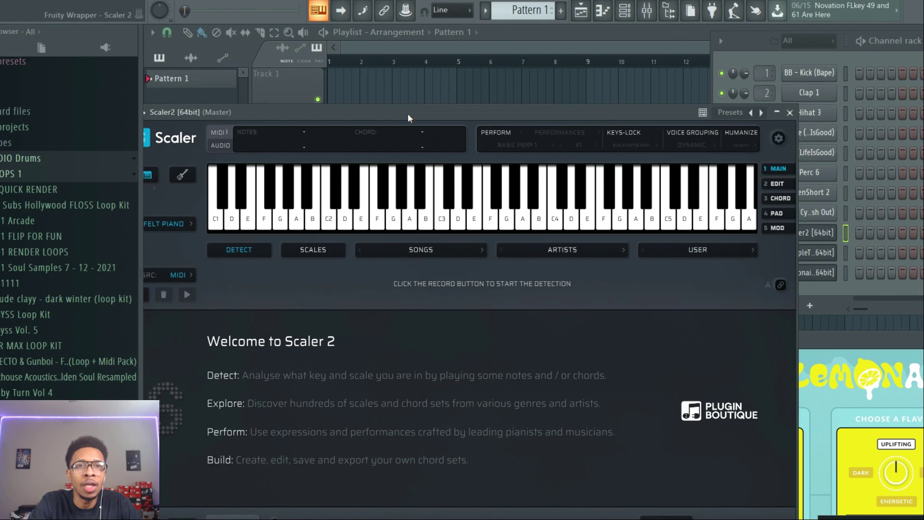
{"action": "mouse_move", "coordinate": [408, 114]}
{"action": "left_mouse_down"}
{"action": "mouse_move", "coordinate": [426, 93]}
{"action": "mouse_move", "coordinate": [427, 70]}
{"action": "left_mouse_up"}
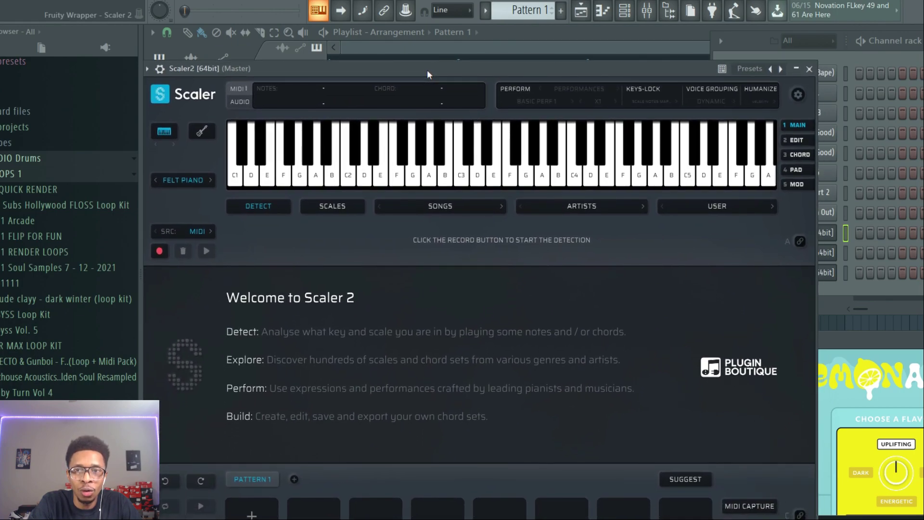
{"action": "left_click", "coordinate": [446, 183]}
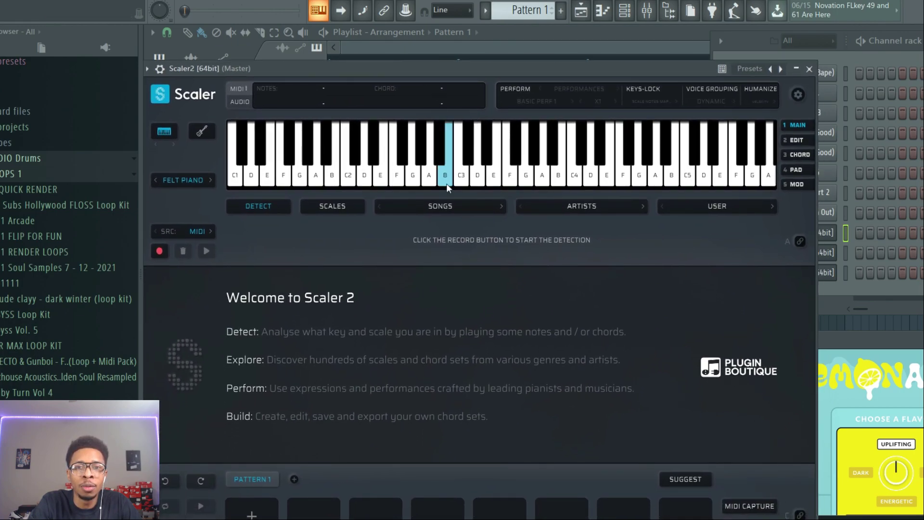
- Search Scaler 2's scales for 'Jap', pick Minyo Scale, and audition C min(no5) and F min(no5)
{"action": "left_click", "coordinate": [345, 205]}
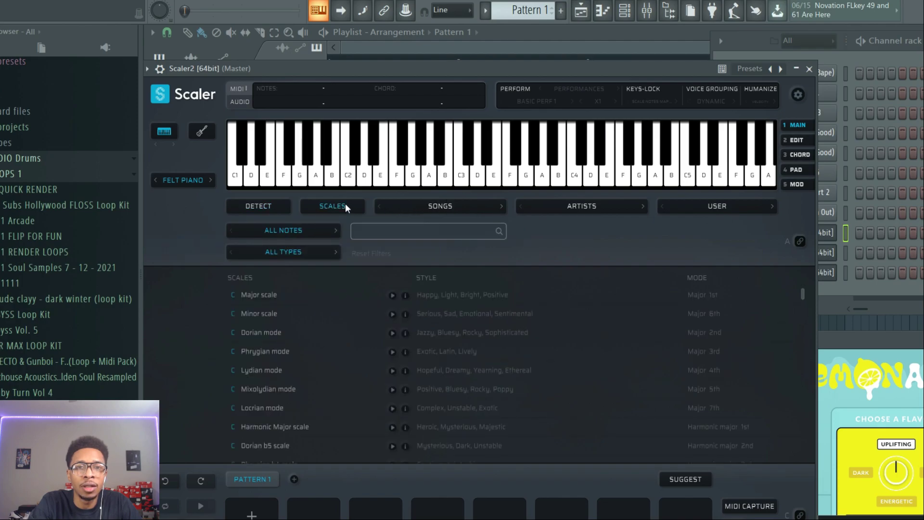
{"action": "left_click", "coordinate": [384, 236]}
{"action": "type", "text": "jap"}
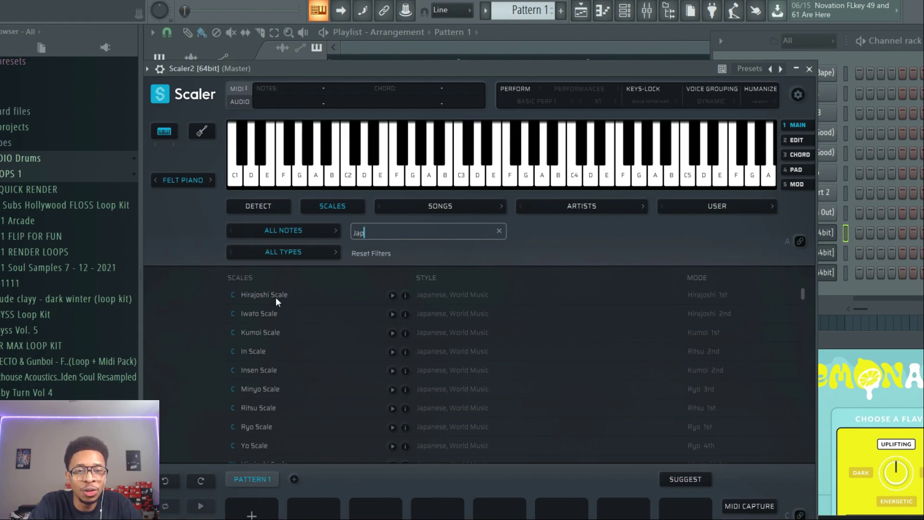
{"action": "left_click", "coordinate": [258, 389]}
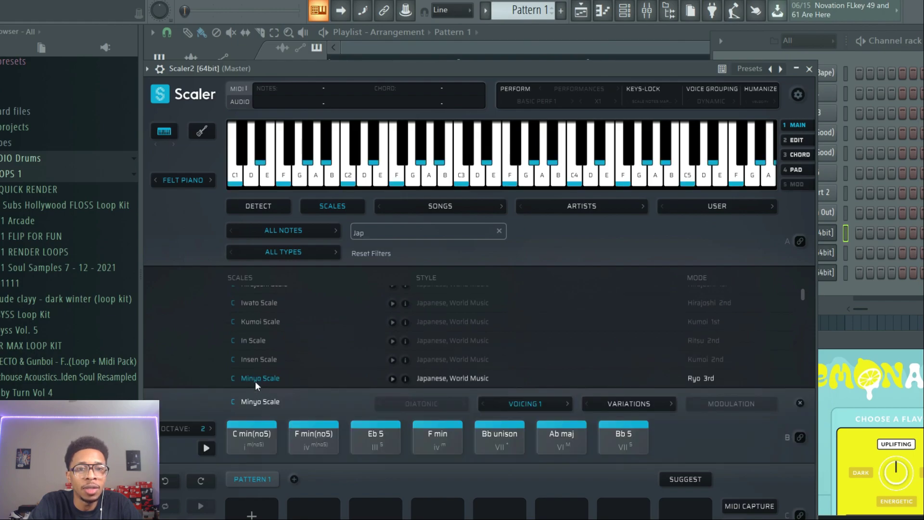
{"action": "left_click", "coordinate": [252, 441]}
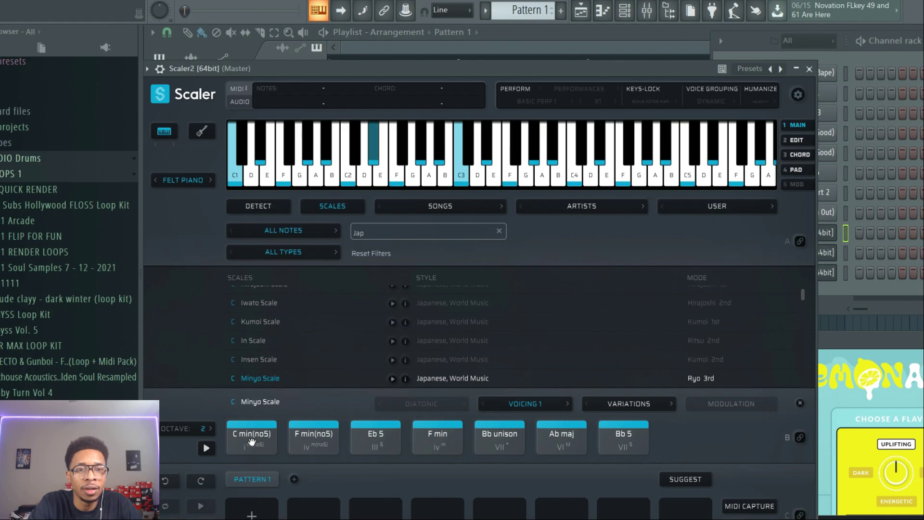
{"action": "left_click", "coordinate": [311, 439]}
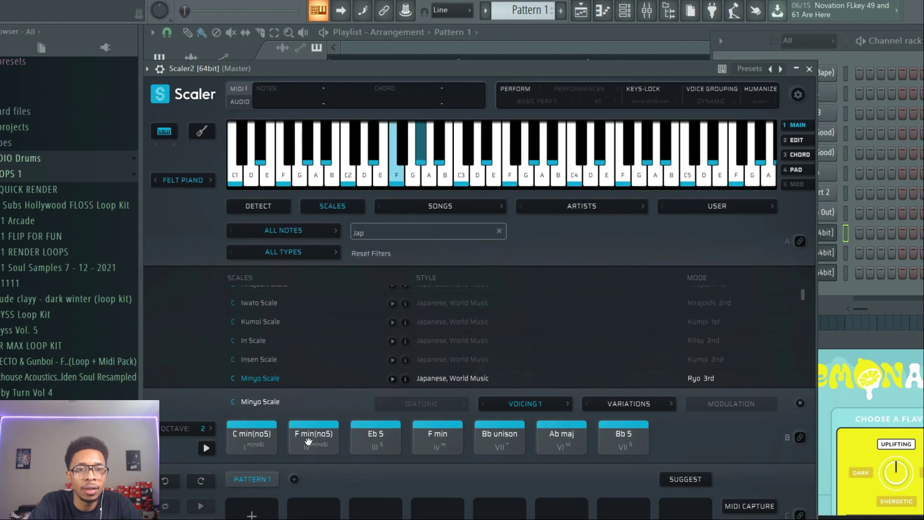
- Switch the preview sound to Grand Piano and audition C min(no5), F min(no5) and F min
{"action": "left_click", "coordinate": [196, 181]}
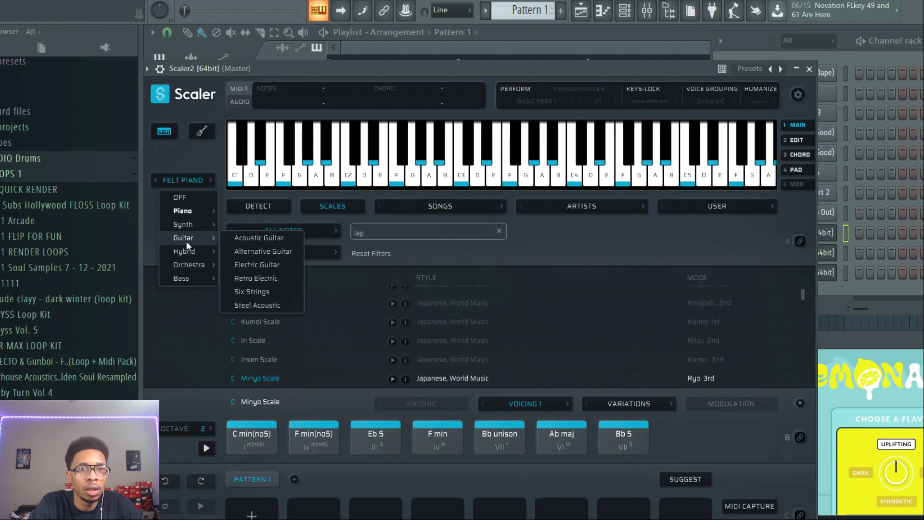
{"action": "mouse_move", "coordinate": [183, 211]}
{"action": "left_click", "coordinate": [260, 225]}
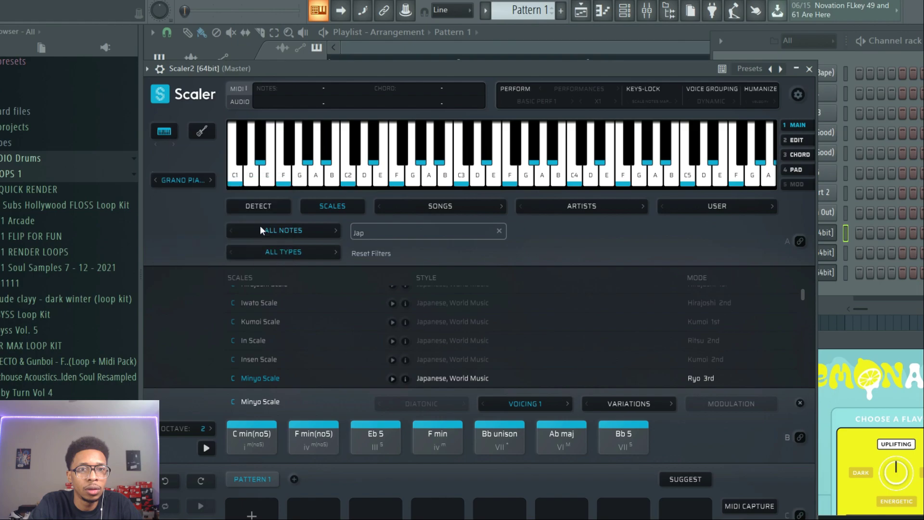
{"action": "left_click", "coordinate": [253, 438]}
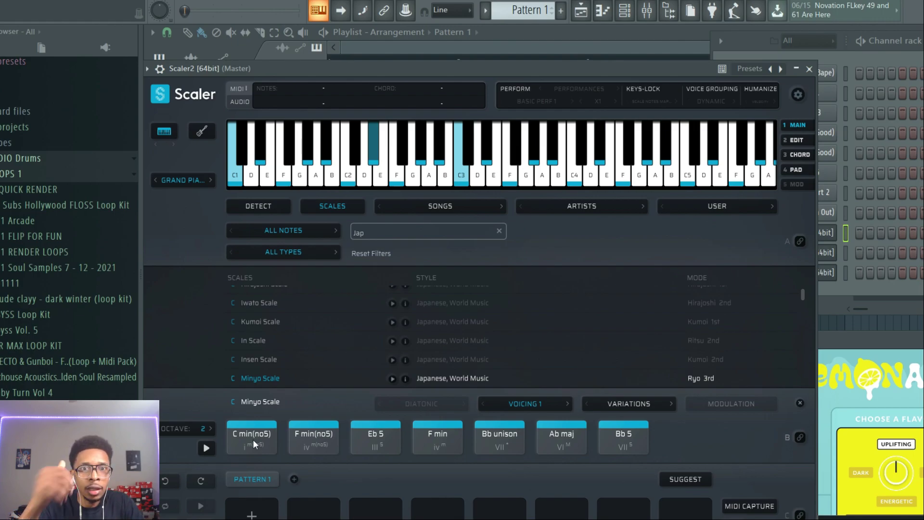
{"action": "left_click", "coordinate": [257, 434]}
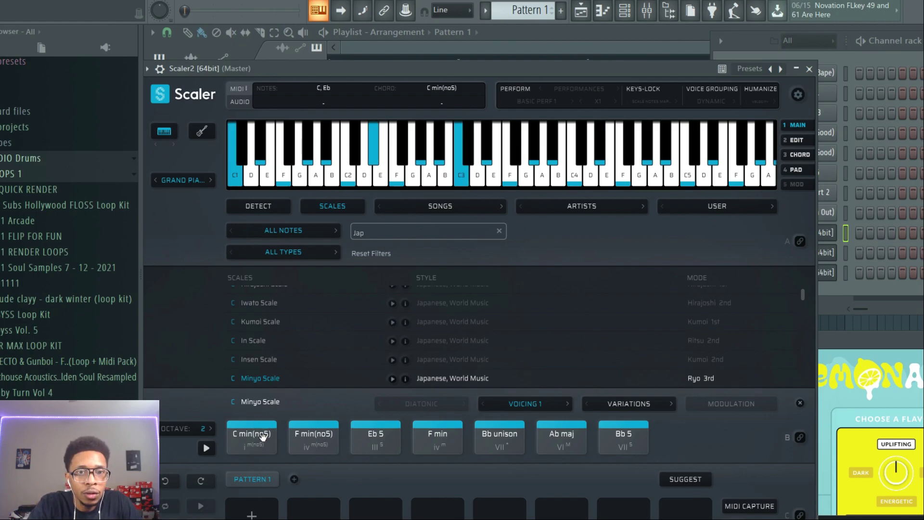
{"action": "left_click", "coordinate": [312, 437]}
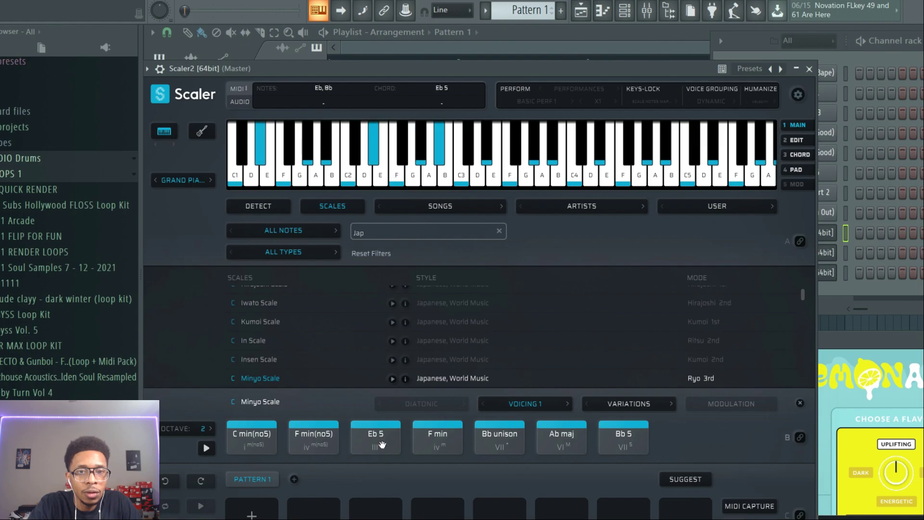
{"action": "left_click", "coordinate": [424, 442]}
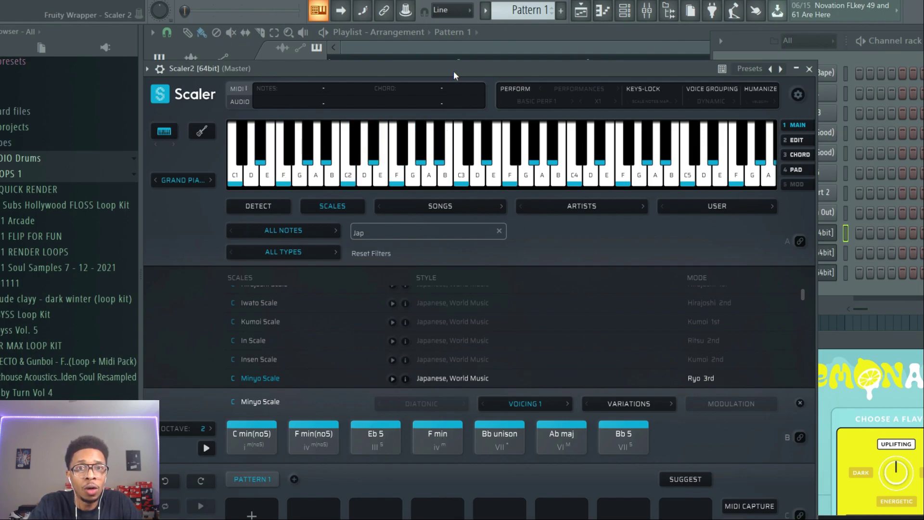
- Fill the first four pattern slots with C min(no5), F min(no5), Eb 5 and F min, then audition them
{"action": "left_click_drag", "start_coordinate": [453, 69], "coordinate": [460, 25]}
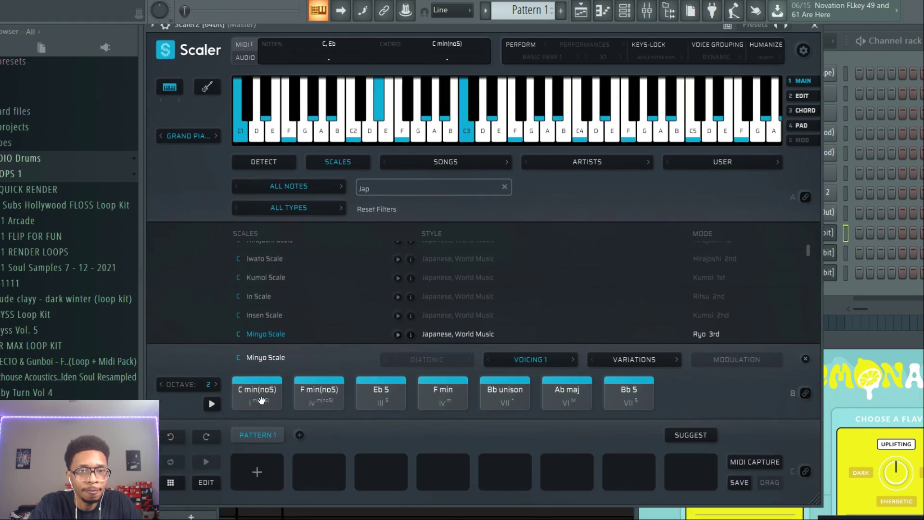
{"action": "left_click_drag", "start_coordinate": [262, 405], "coordinate": [256, 465]}
{"action": "left_click", "coordinate": [330, 388]}
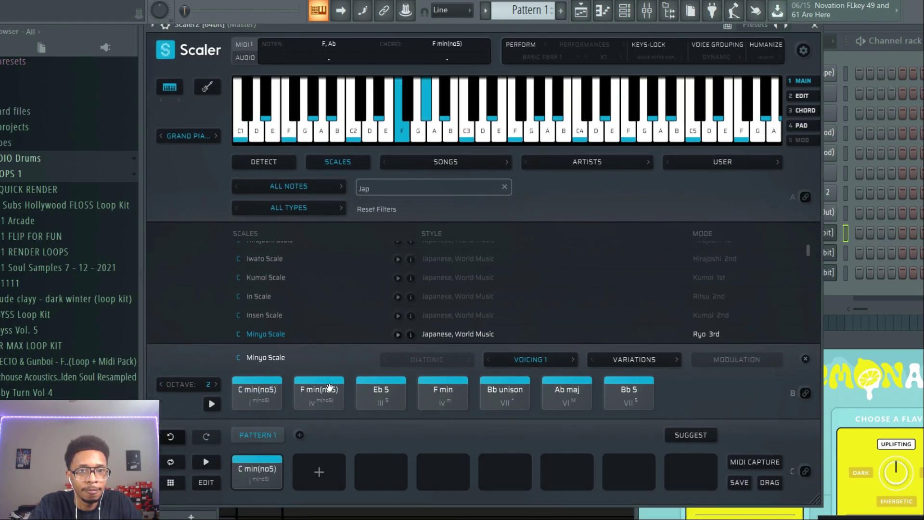
{"action": "left_click_drag", "start_coordinate": [330, 389], "coordinate": [319, 465]}
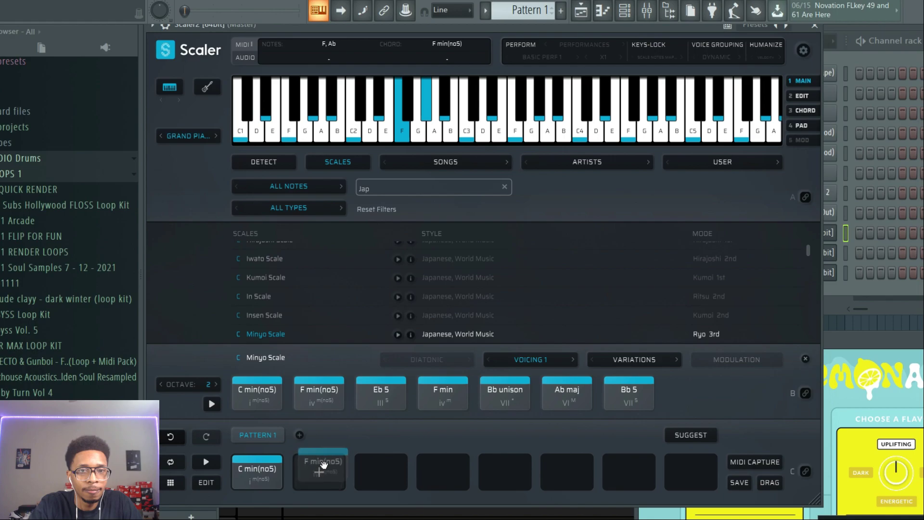
{"action": "left_click_drag", "start_coordinate": [381, 391], "coordinate": [376, 469]}
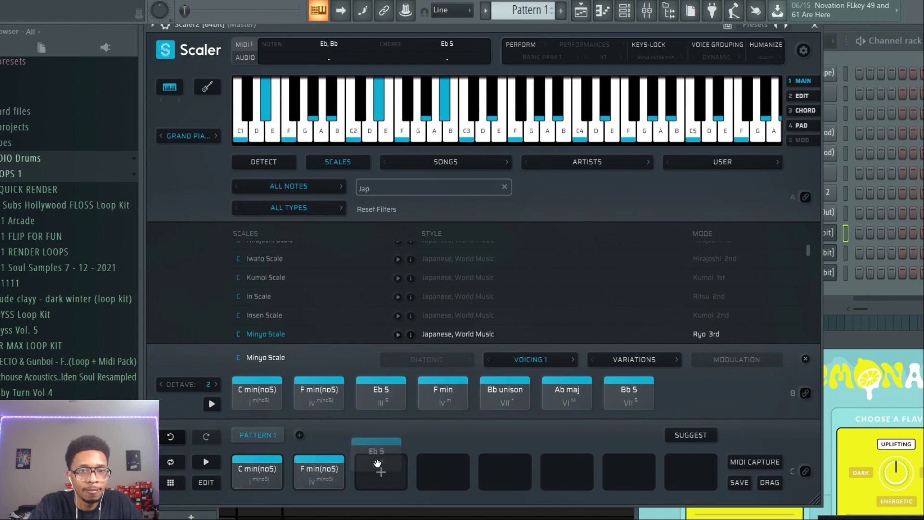
{"action": "left_click", "coordinate": [440, 400]}
{"action": "left_click_drag", "start_coordinate": [439, 401], "coordinate": [445, 470]}
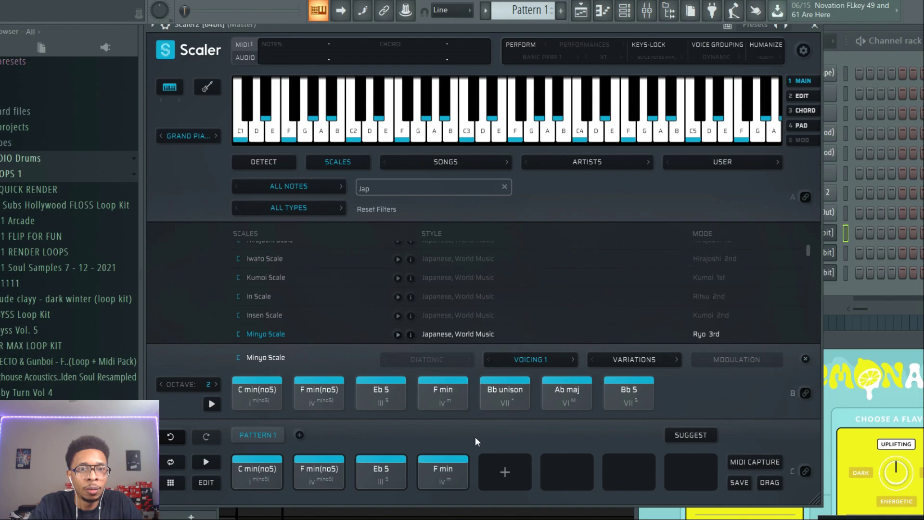
{"action": "left_click", "coordinate": [260, 469]}
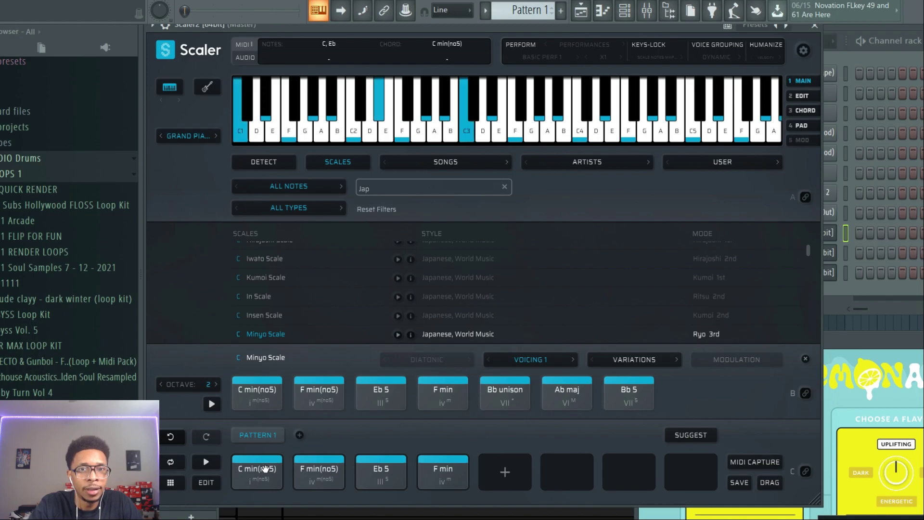
{"action": "left_click", "coordinate": [318, 471]}
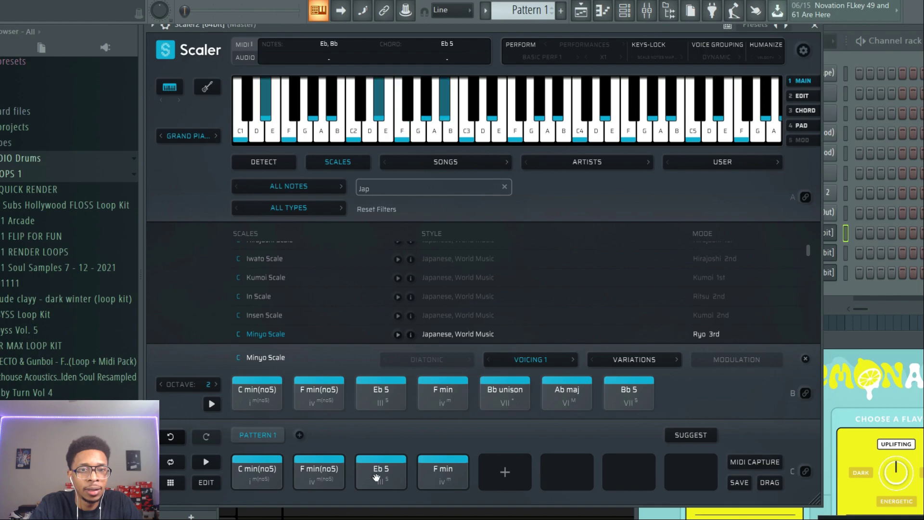
{"action": "left_click", "coordinate": [446, 473]}
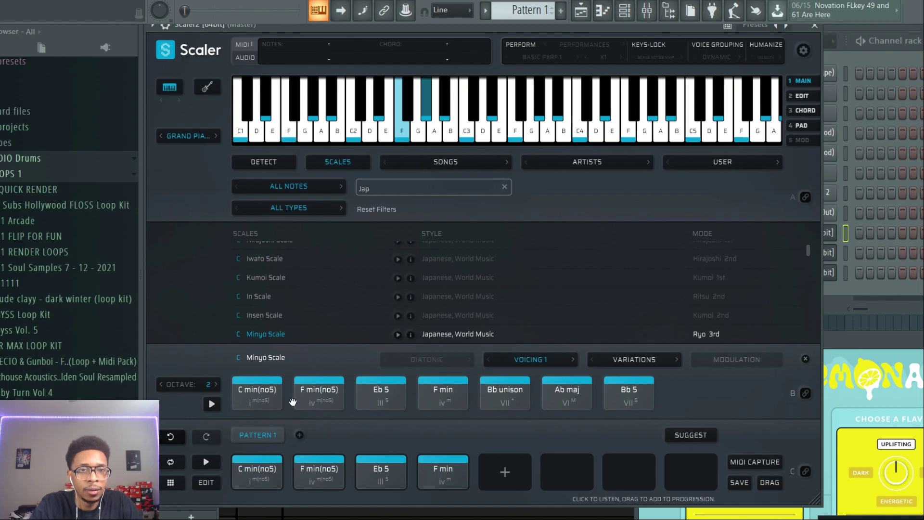
- Add C min(no5), F min(no5), Ab maj (replacing Bb) and Bb 5 as chords five to eight
{"action": "left_click_drag", "start_coordinate": [260, 395], "coordinate": [505, 470]}
{"action": "left_click_drag", "start_coordinate": [319, 396], "coordinate": [582, 468]}
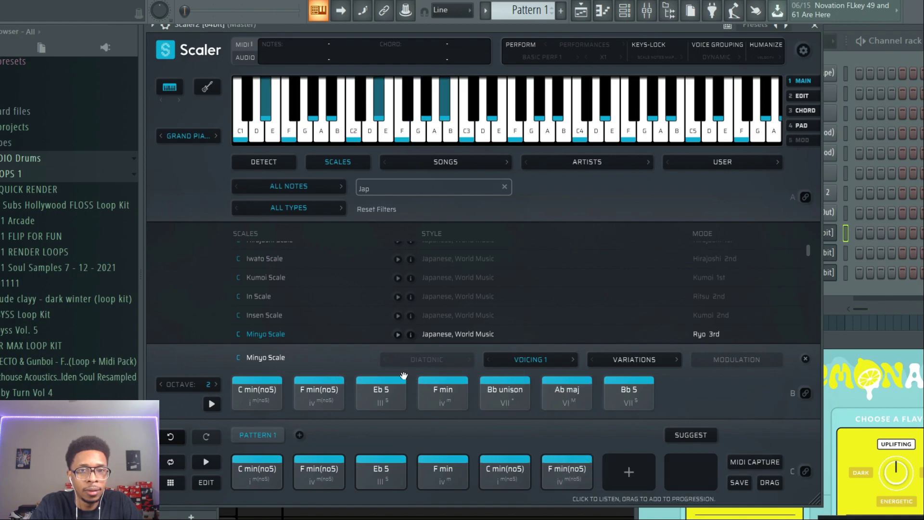
{"action": "left_click", "coordinate": [501, 393]}
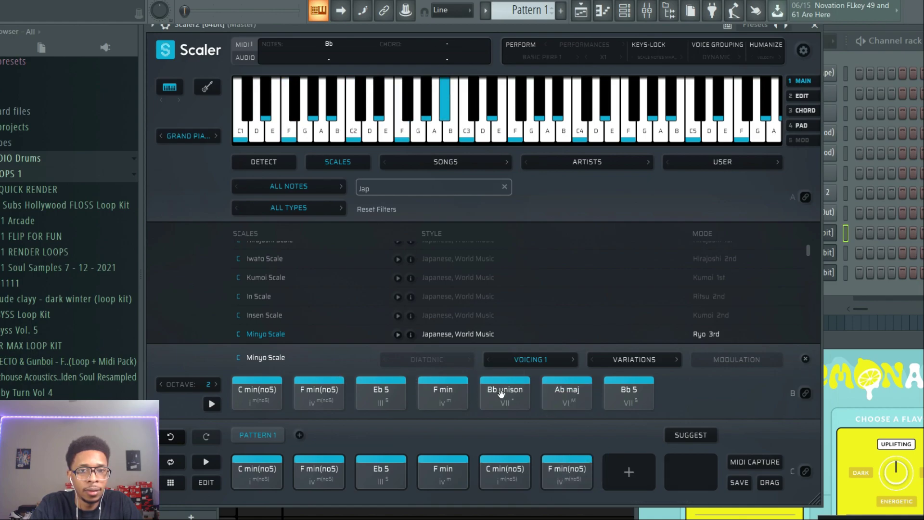
{"action": "left_click_drag", "start_coordinate": [501, 393], "coordinate": [629, 471]}
{"action": "left_click", "coordinate": [569, 384]}
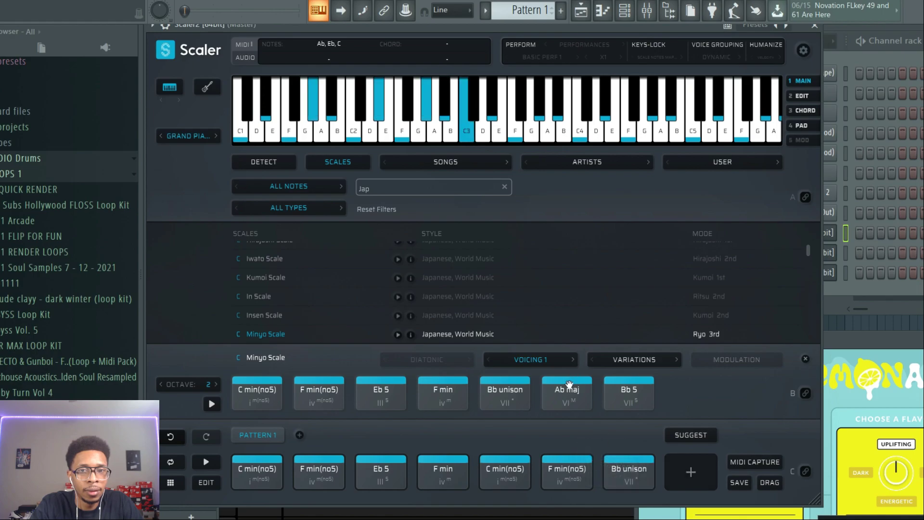
{"action": "left_click_drag", "start_coordinate": [570, 385], "coordinate": [621, 471]}
{"action": "left_click", "coordinate": [503, 401]}
{"action": "left_click", "coordinate": [632, 408]}
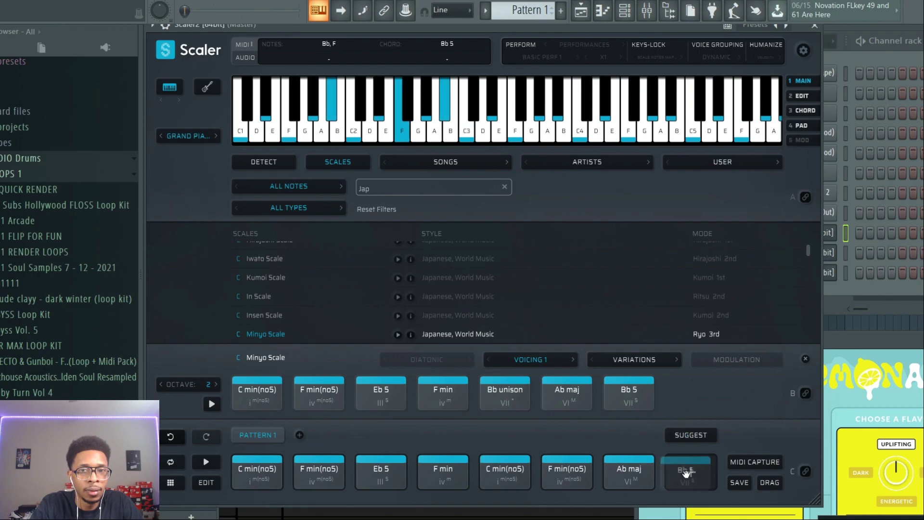
{"action": "left_click_drag", "start_coordinate": [634, 411], "coordinate": [682, 473]}
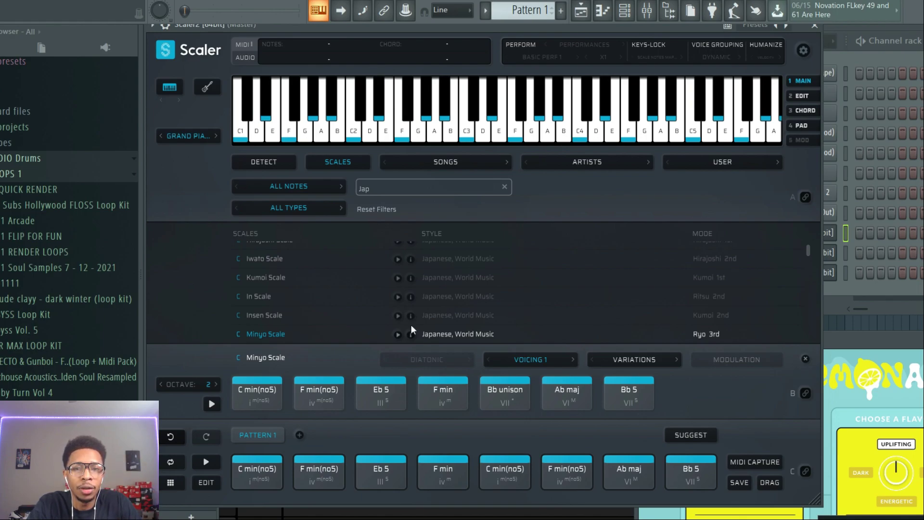
{"action": "left_click_drag", "start_coordinate": [659, 26], "coordinate": [468, 23]}
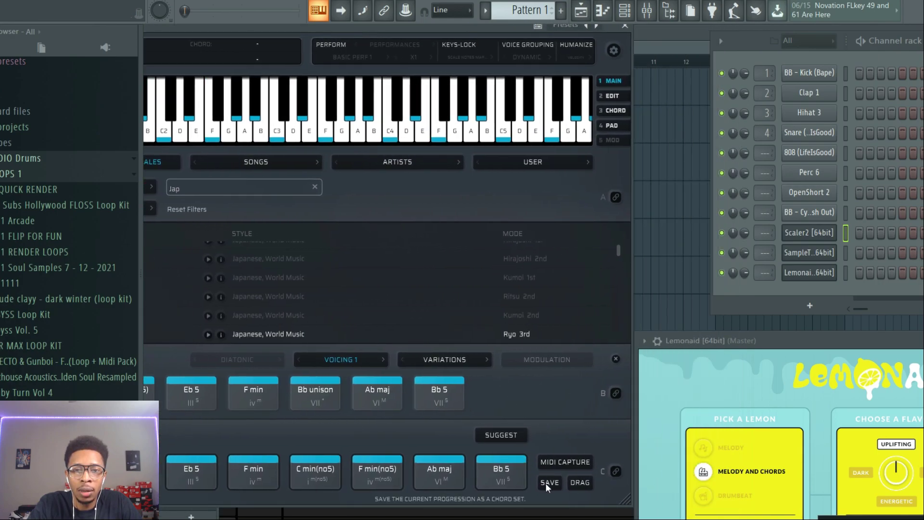
- Send the chord progression to the SampleTank 4 channel and open part 1's instrument browser
{"action": "left_click_drag", "start_coordinate": [575, 482], "coordinate": [804, 249]}
{"action": "left_click", "coordinate": [804, 250]}
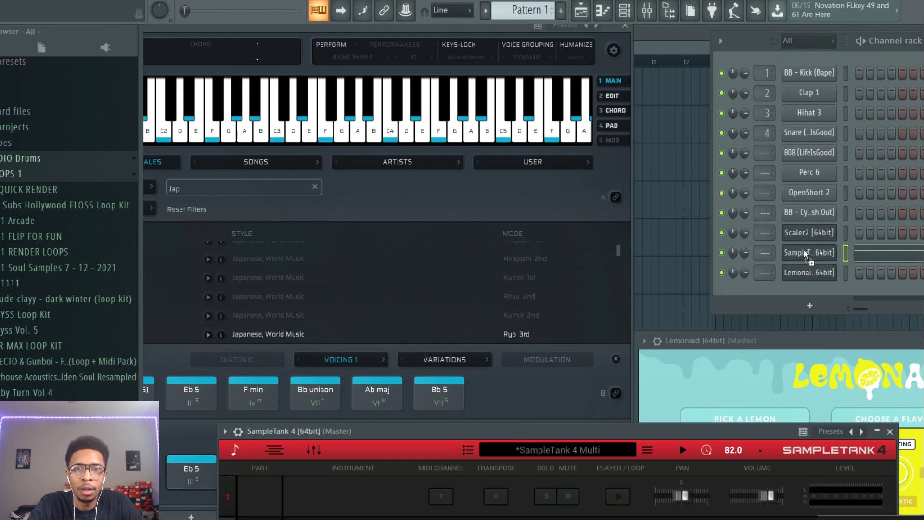
{"action": "left_click_drag", "start_coordinate": [619, 428], "coordinate": [601, 97]}
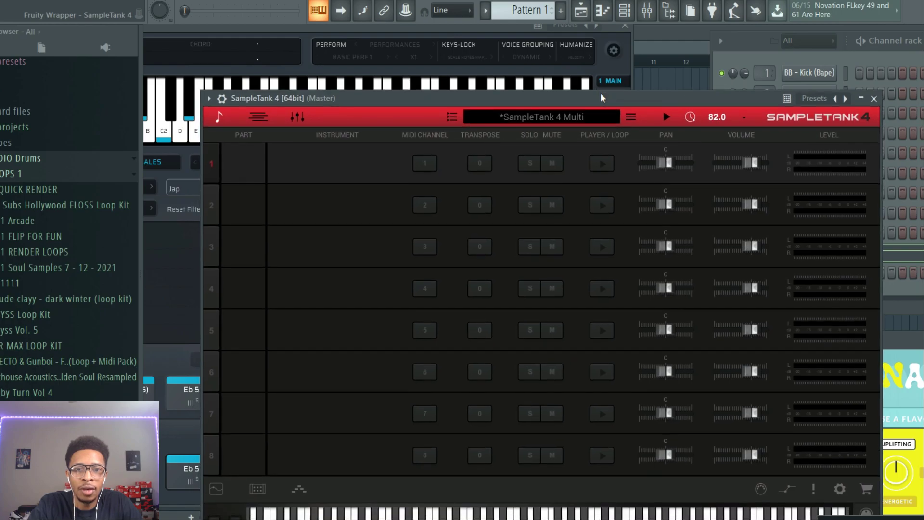
{"action": "left_click", "coordinate": [334, 165]}
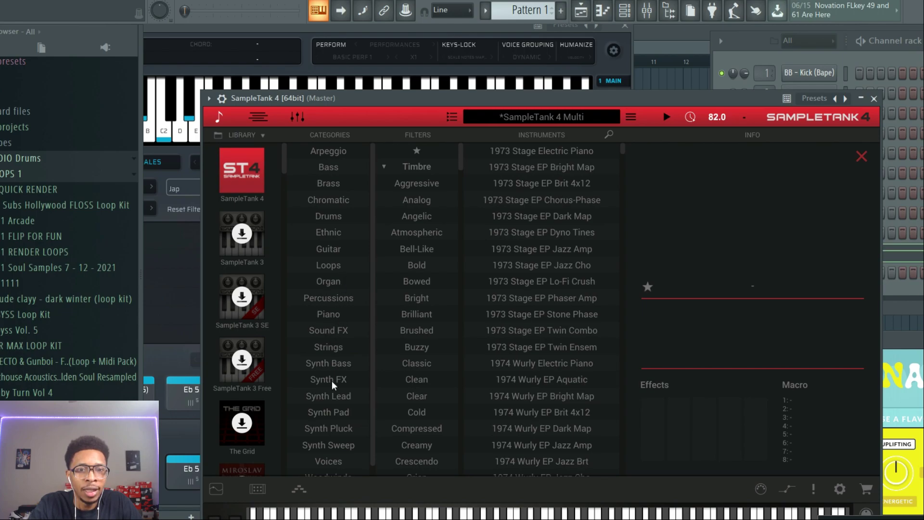
{"action": "scroll", "coordinate": [332, 384], "scroll_direction": "down", "scroll_amount": 1}
{"action": "scroll", "coordinate": [333, 384], "scroll_direction": "up", "scroll_amount": 1}
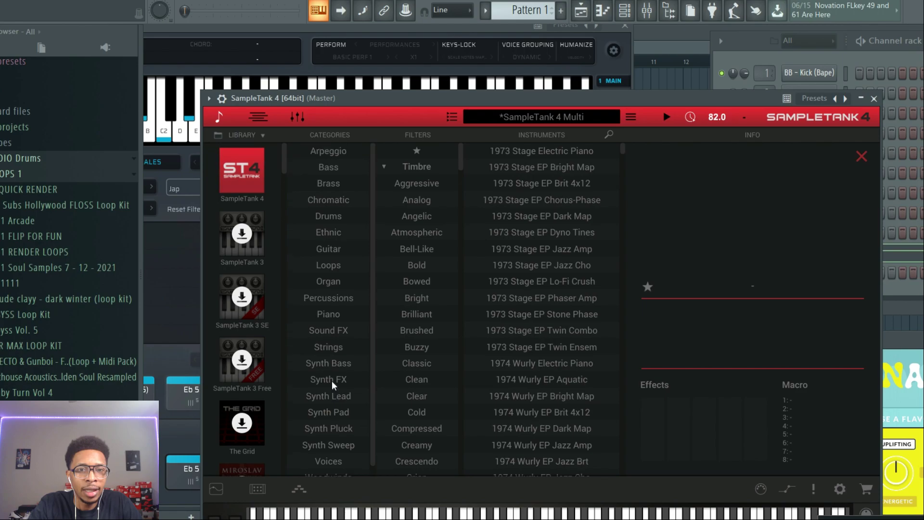
- Filter SampleTank to retro pianos, load 1974 Wurly EP Aquatic, then switch to 1974 Wurly EP Jazz Amp
{"action": "left_click", "coordinate": [346, 317]}
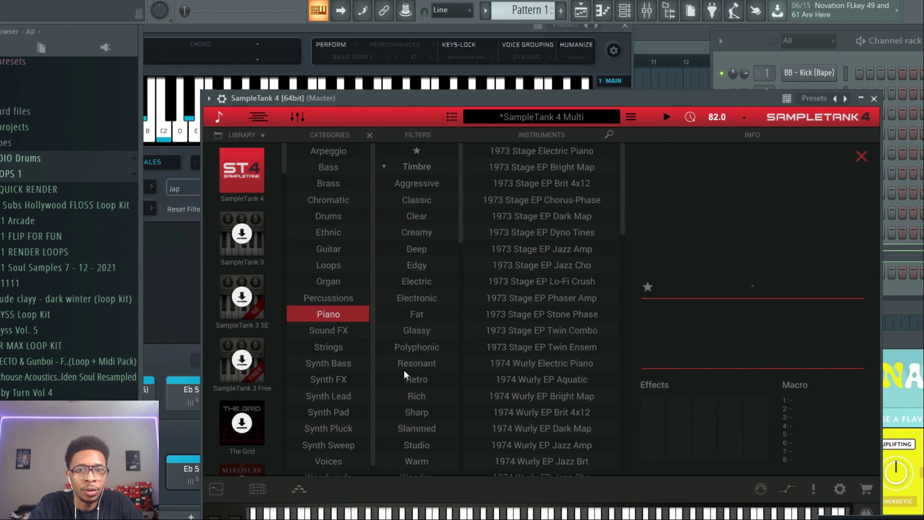
{"action": "left_click", "coordinate": [555, 376]}
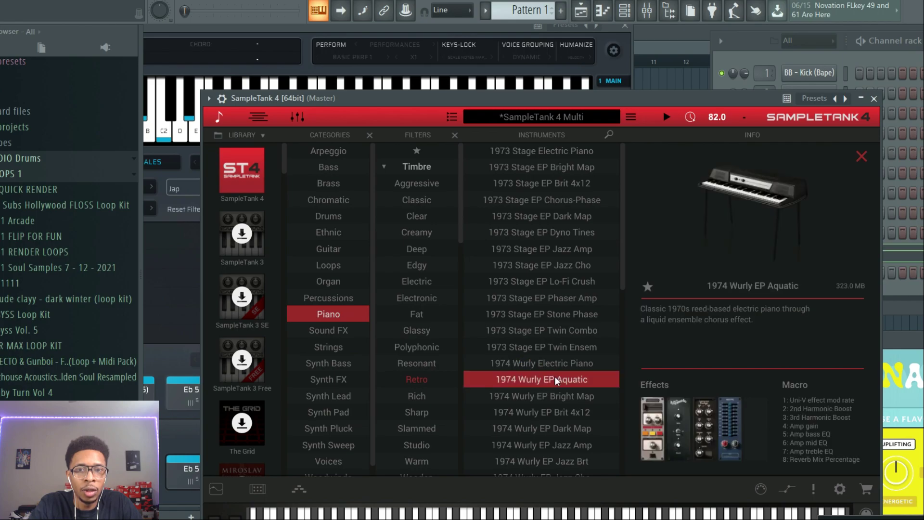
{"action": "double_click", "coordinate": [555, 377]}
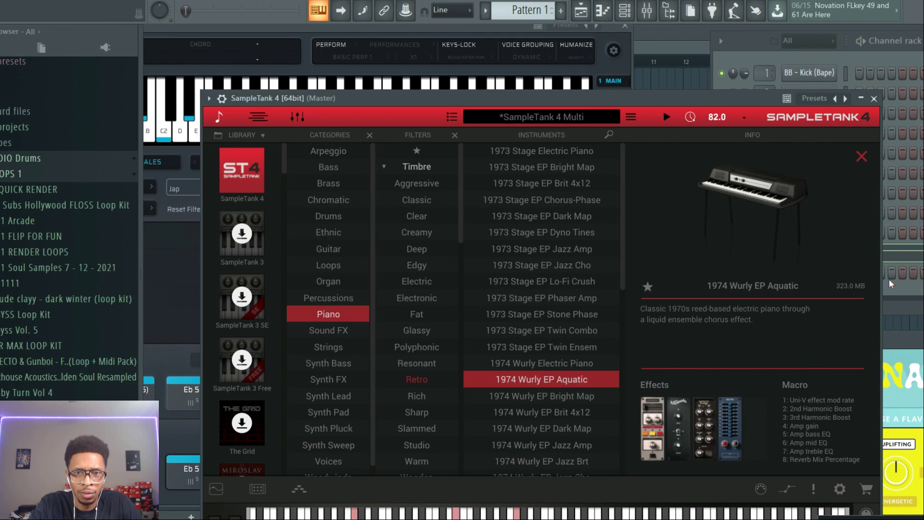
{"action": "left_click", "coordinate": [570, 445]}
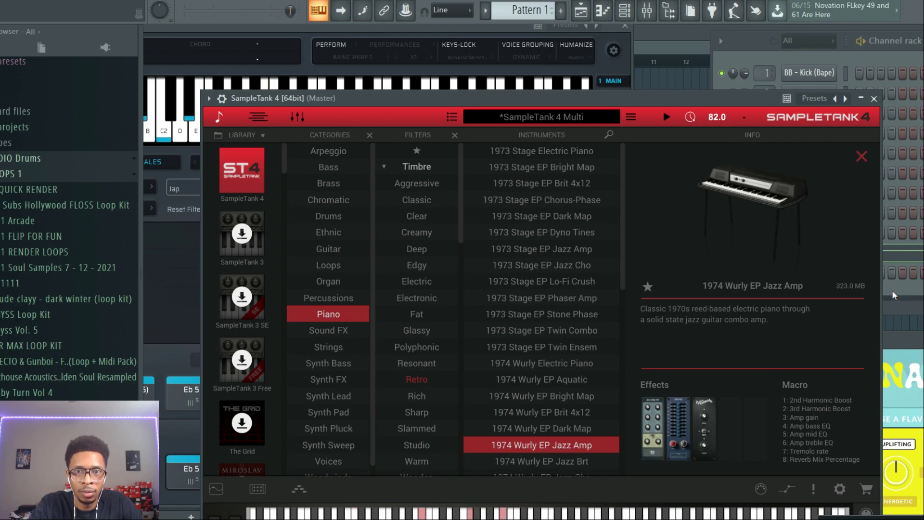
- Play SampleTank's chord pattern from the piano roll and drop it an octave with Ctrl+Down
{"action": "left_click", "coordinate": [904, 292]}
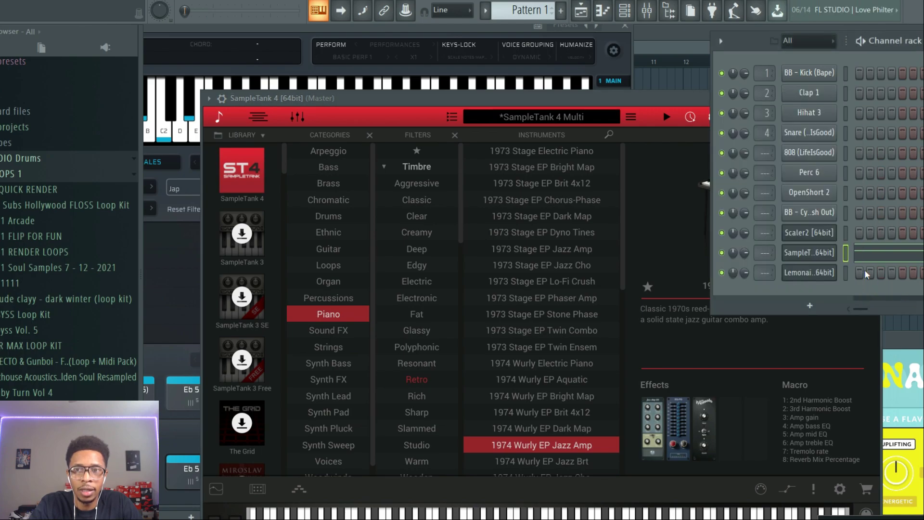
{"action": "left_click_drag", "start_coordinate": [749, 34], "coordinate": [452, 28]}
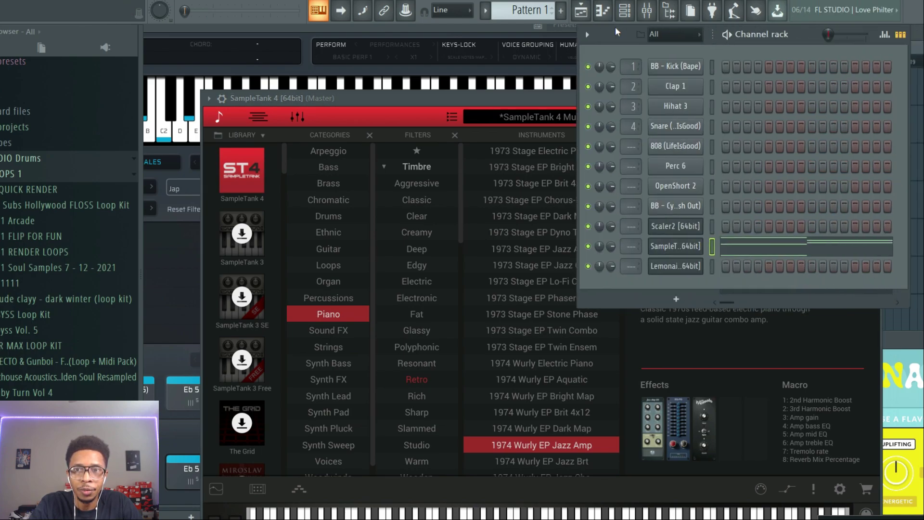
{"action": "left_click", "coordinate": [564, 247]}
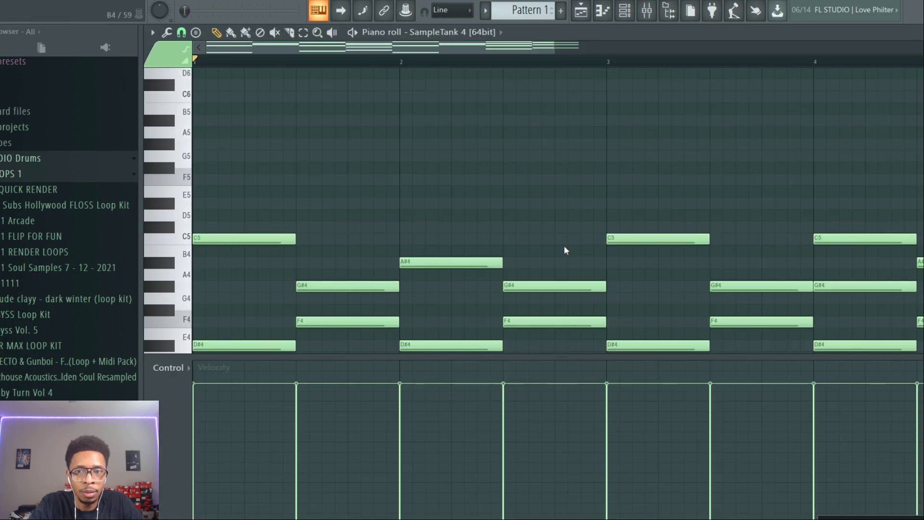
{"action": "key", "text": "space"}
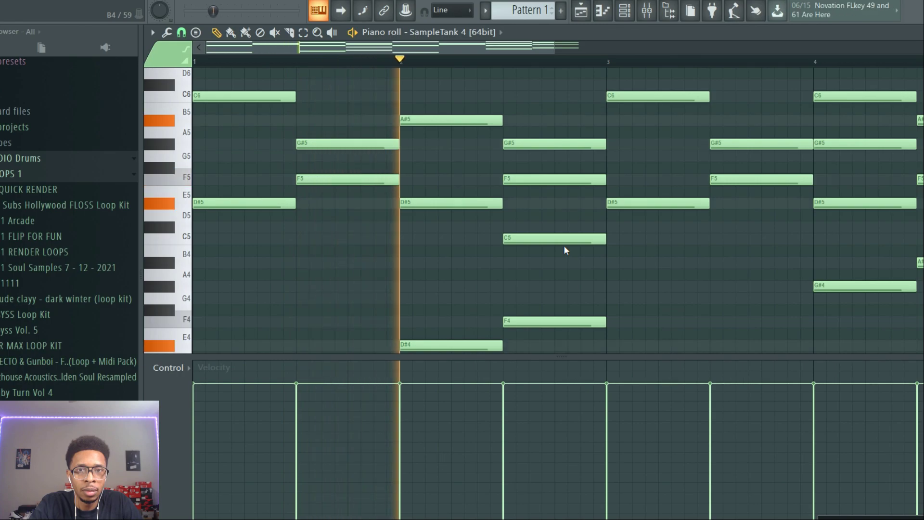
{"action": "key", "text": "space"}
{"action": "key", "text": "ctrl+Down"}
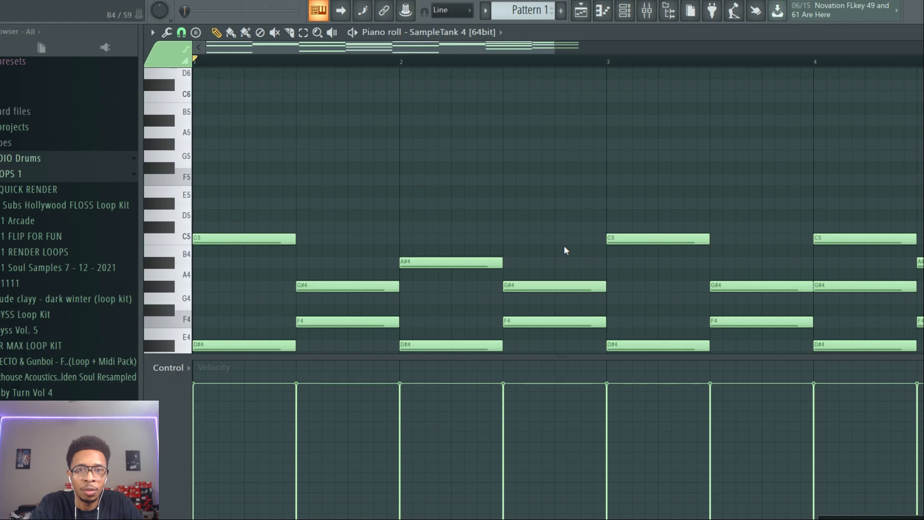
{"action": "key", "text": "space"}
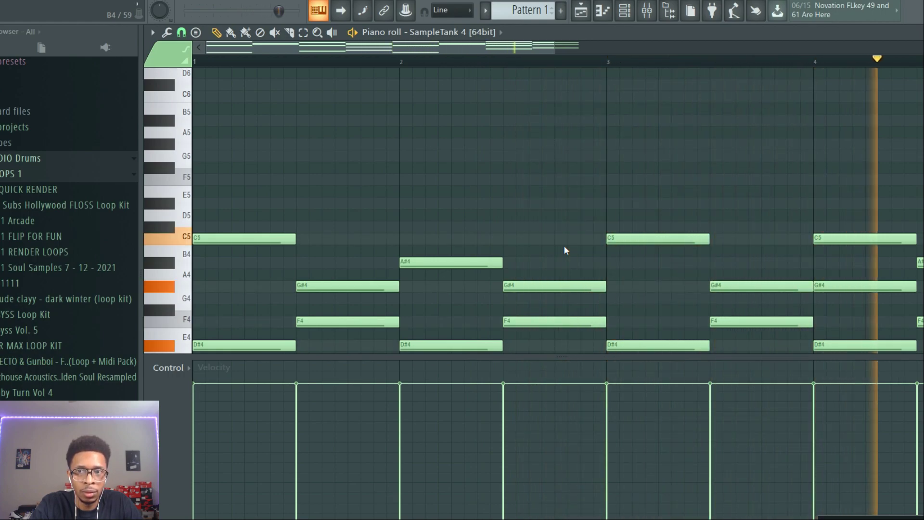
{"action": "key", "text": "space"}
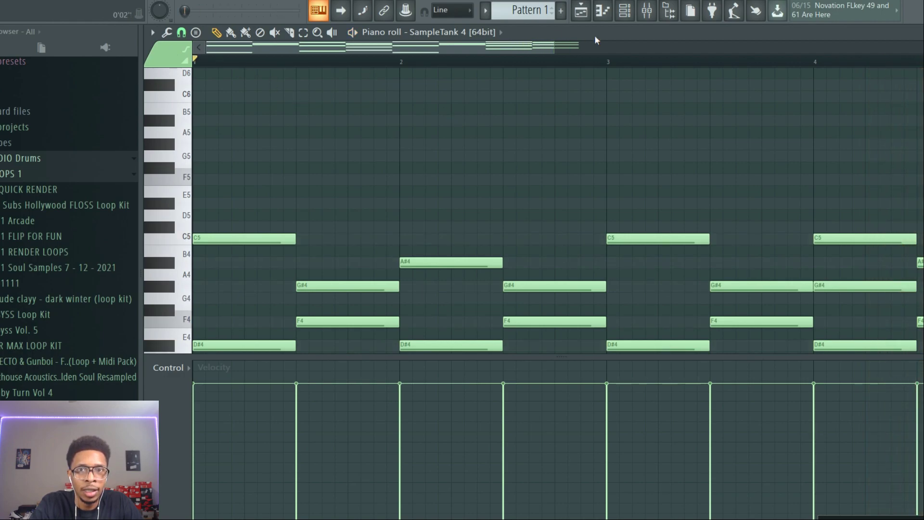
{"action": "left_click_drag", "start_coordinate": [557, 51], "coordinate": [735, 52]}
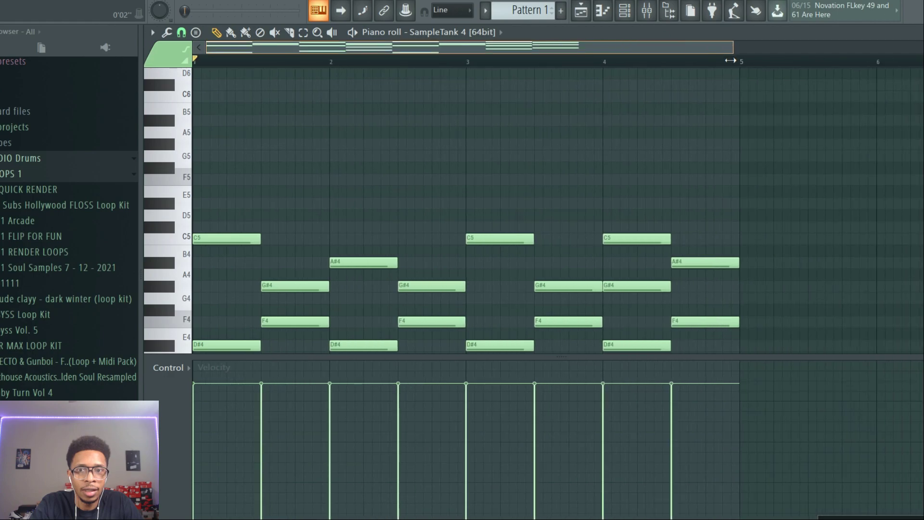
{"action": "scroll", "coordinate": [472, 174], "scroll_direction": "down", "scroll_amount": 3}
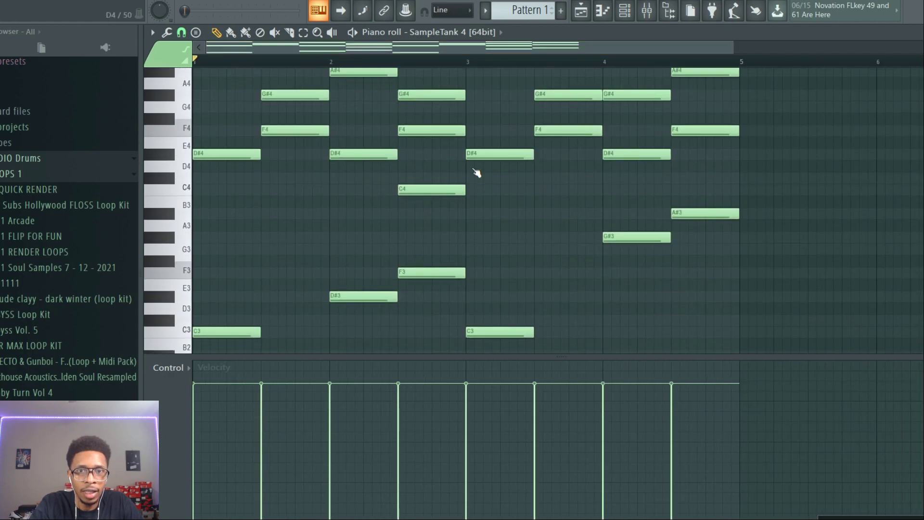
{"action": "scroll", "coordinate": [477, 172], "scroll_direction": "up", "scroll_amount": 5}
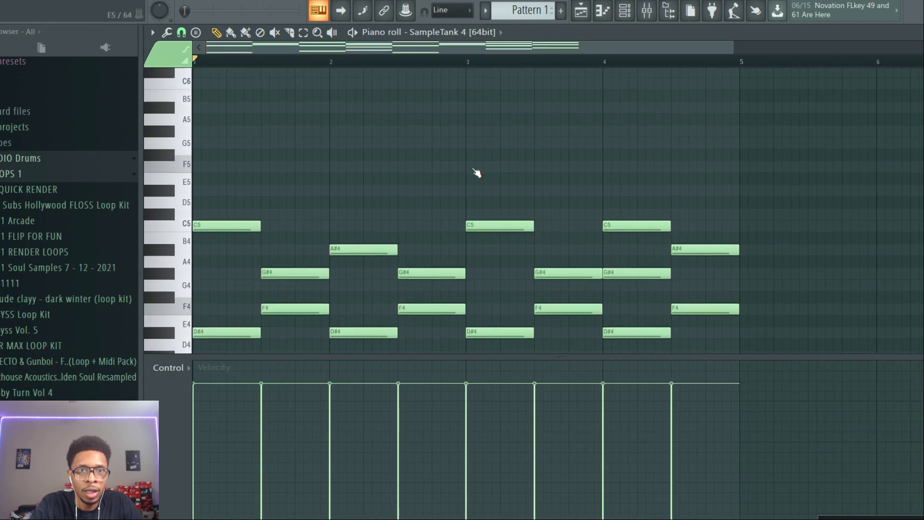
{"action": "scroll", "coordinate": [477, 173], "scroll_direction": "down", "scroll_amount": 2}
{"action": "scroll", "coordinate": [477, 172], "scroll_direction": "down", "scroll_amount": 2}
{"action": "scroll", "coordinate": [476, 172], "scroll_direction": "down", "scroll_amount": 2}
{"action": "scroll", "coordinate": [476, 172], "scroll_direction": "down", "scroll_amount": 1}
{"action": "scroll", "coordinate": [476, 172], "scroll_direction": "up", "scroll_amount": 4}
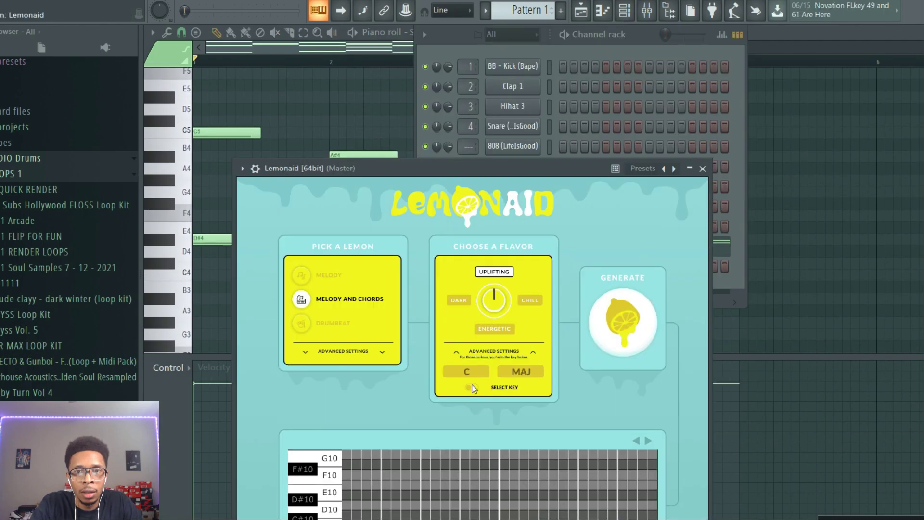
- Set Lemonaid to C minor with Dark flavor, generate a melody-only part, and stop its playback
{"action": "left_click", "coordinate": [473, 387]}
{"action": "left_click", "coordinate": [522, 371]}
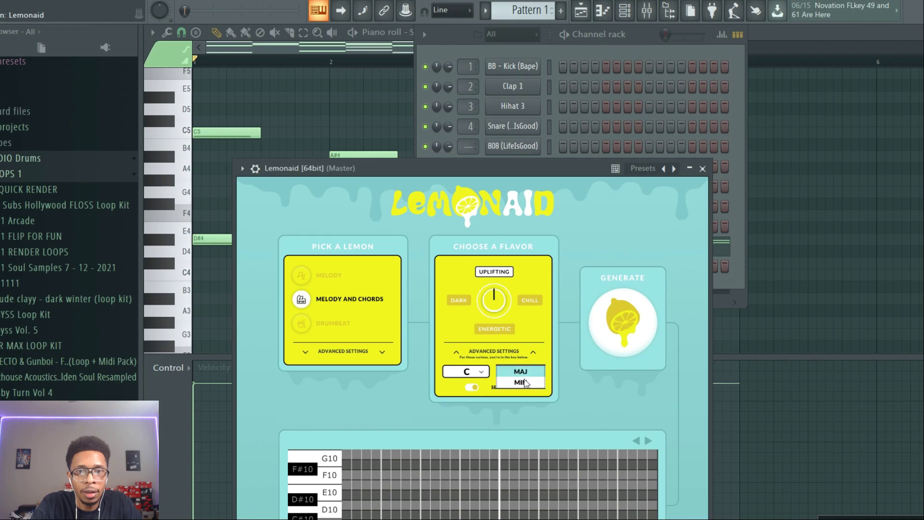
{"action": "left_click", "coordinate": [465, 301]}
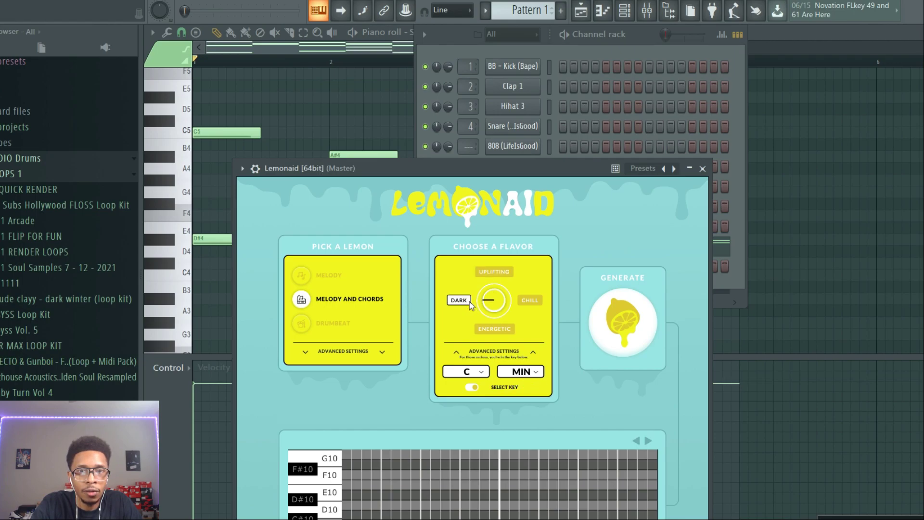
{"action": "left_click", "coordinate": [329, 275]}
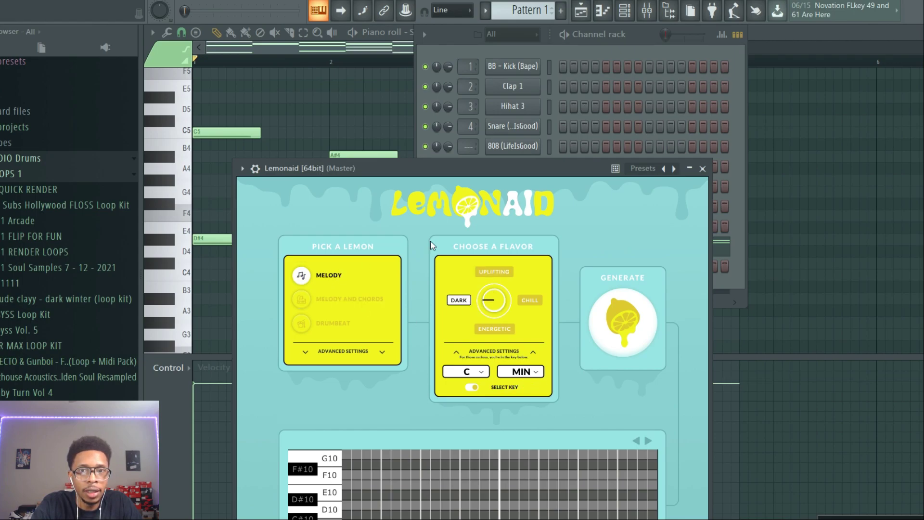
{"action": "left_click", "coordinate": [617, 315]}
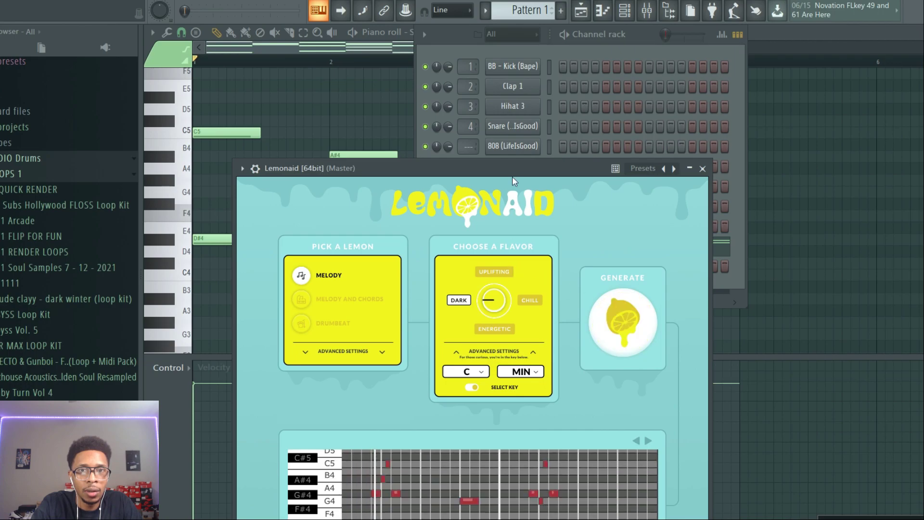
{"action": "left_click_drag", "start_coordinate": [511, 167], "coordinate": [546, 26]}
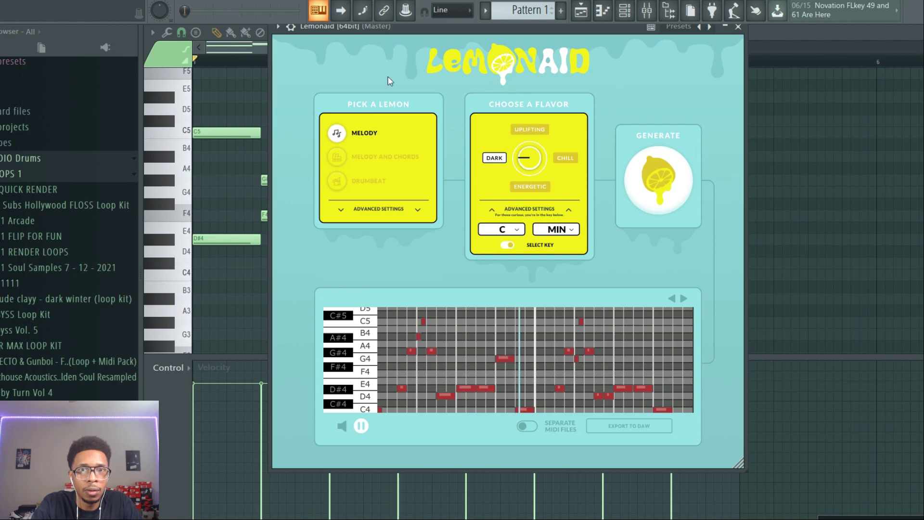
{"action": "left_click", "coordinate": [361, 427]}
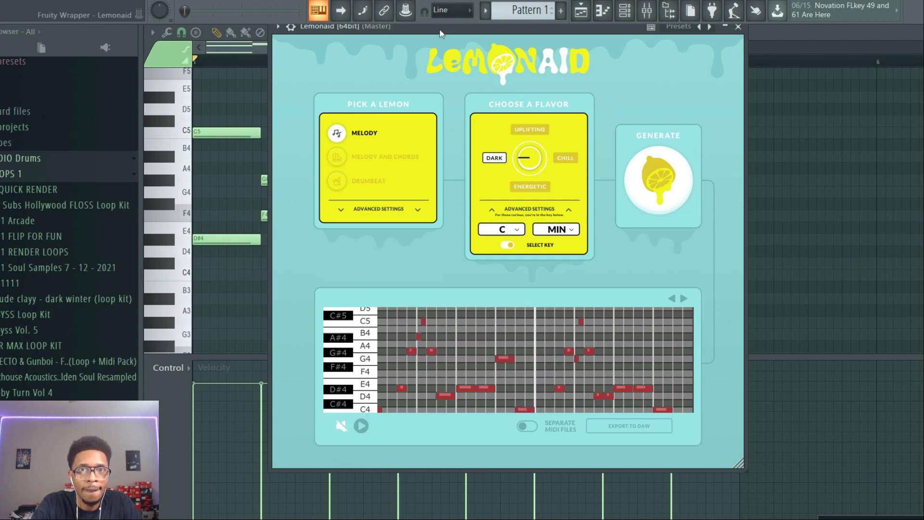
{"action": "left_click_drag", "start_coordinate": [462, 26], "coordinate": [881, 128]}
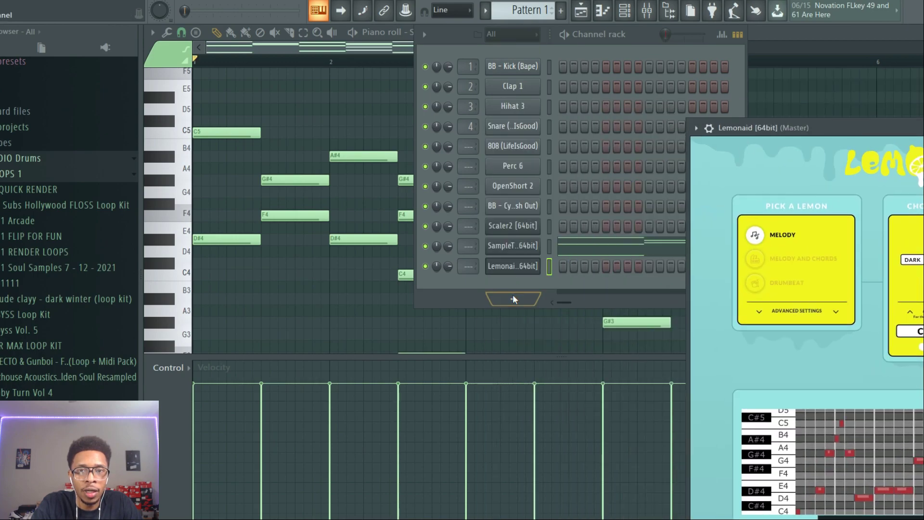
- Clone the SampleTank channel and load Ethnic > Bold > Balophone Crush into the copy
{"action": "right_click", "coordinate": [512, 243]}
{"action": "left_click", "coordinate": [562, 354]}
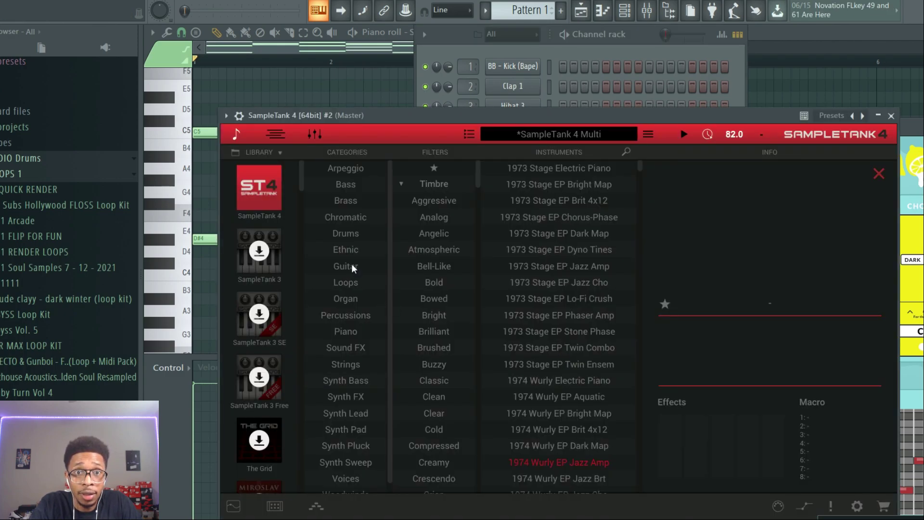
{"action": "left_click", "coordinate": [348, 250]}
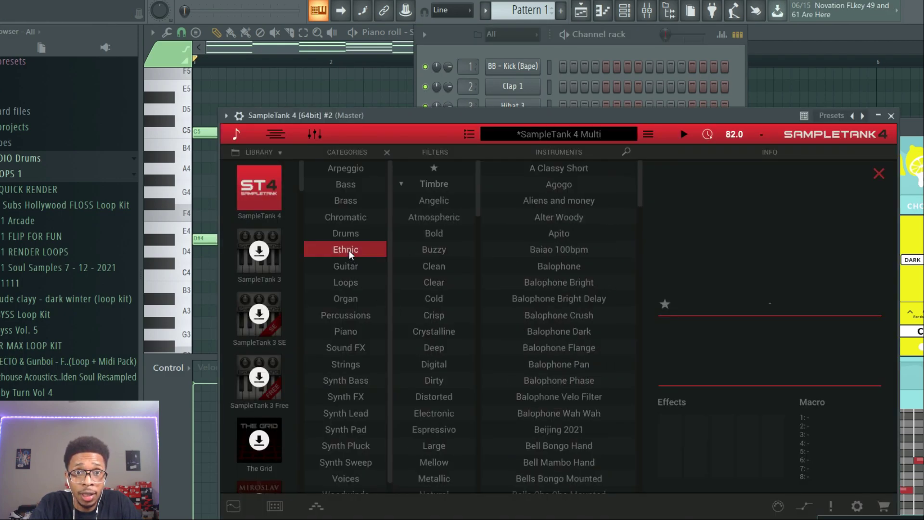
{"action": "left_click", "coordinate": [434, 233]}
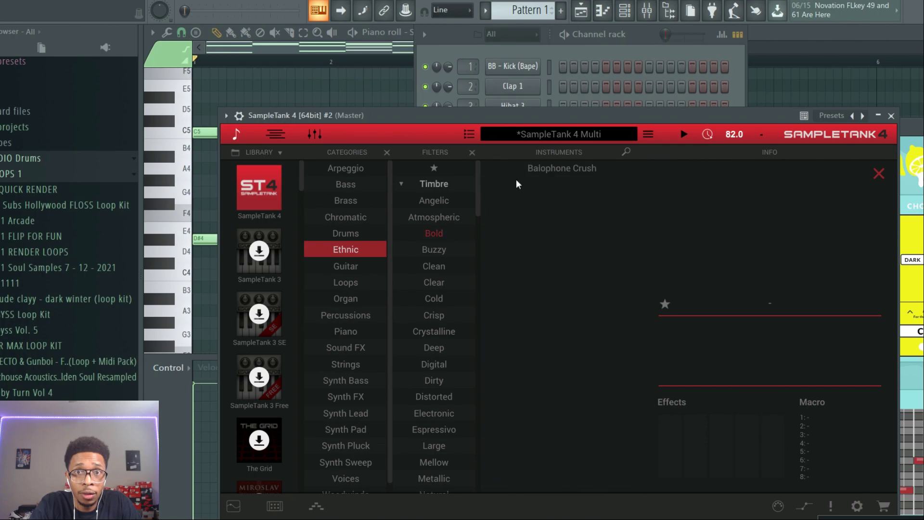
{"action": "left_click", "coordinate": [541, 168]}
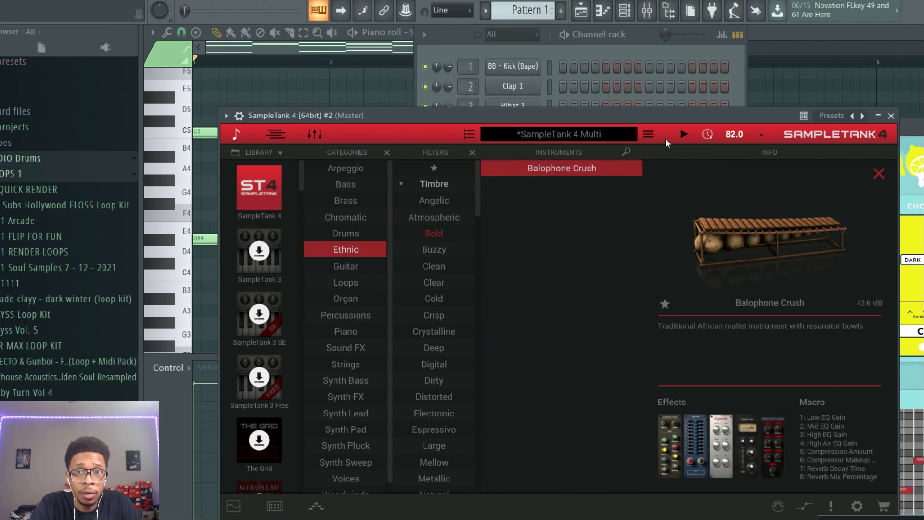
{"action": "left_click_drag", "start_coordinate": [572, 115], "coordinate": [133, 241]}
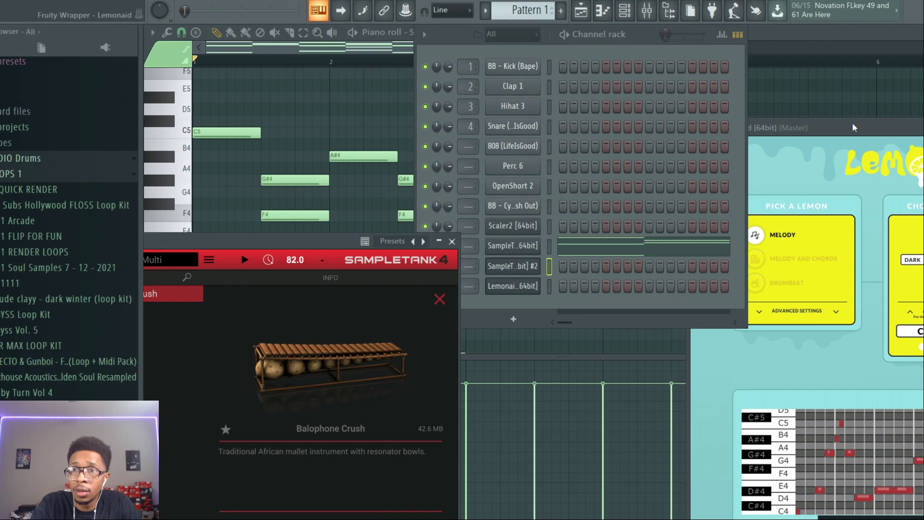
{"action": "left_click_drag", "start_coordinate": [852, 127], "coordinate": [701, 55]}
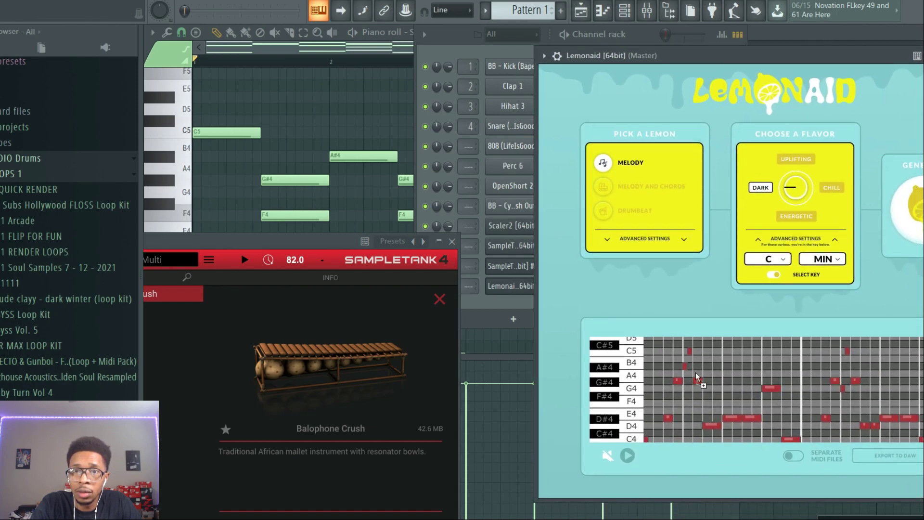
- Close SampleTank, mute the chord channel, play the loop, and show the #2 channel's melody notes
{"action": "left_click", "coordinate": [509, 266]}
{"action": "key", "text": "space"}
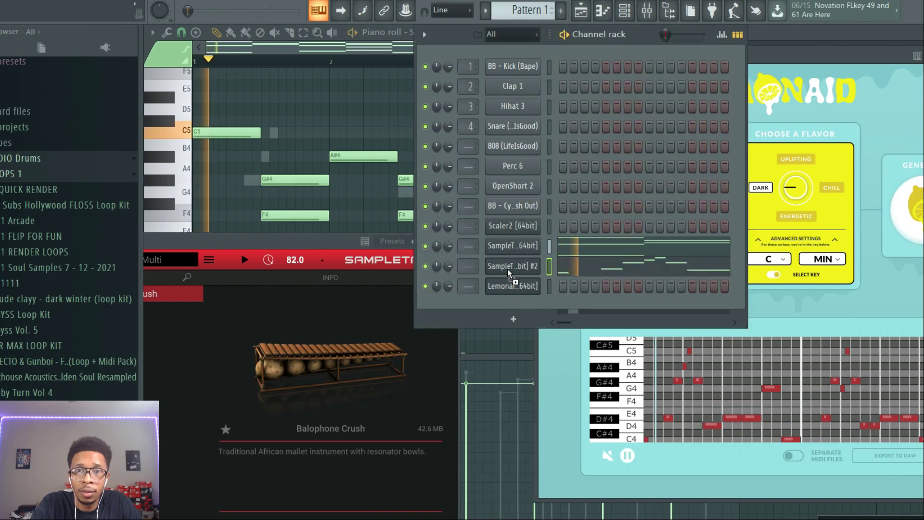
{"action": "left_click", "coordinate": [508, 269]}
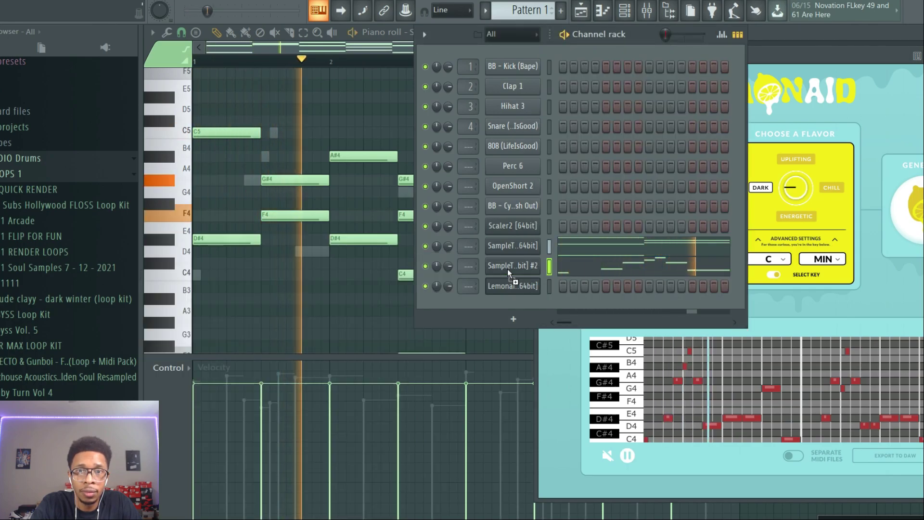
{"action": "key", "text": "space"}
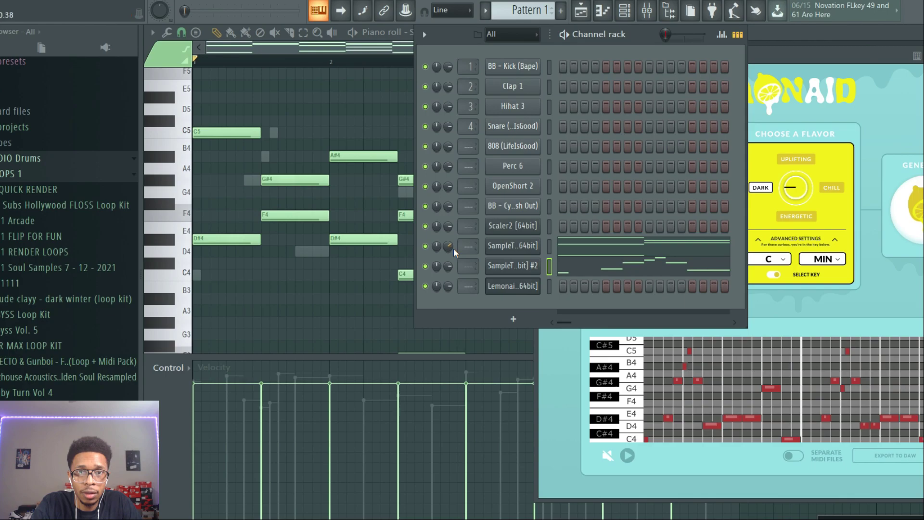
{"action": "left_click", "coordinate": [419, 249]}
{"action": "key", "text": "space"}
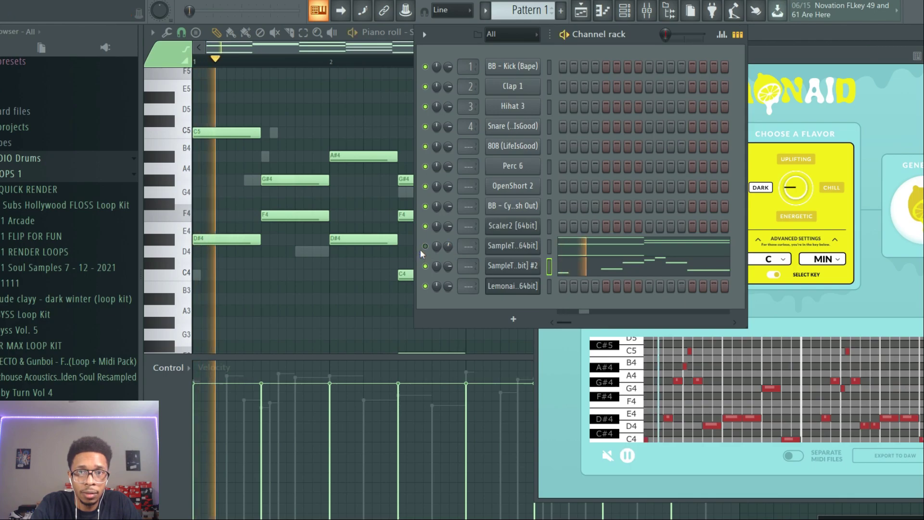
{"action": "left_click", "coordinate": [577, 263]}
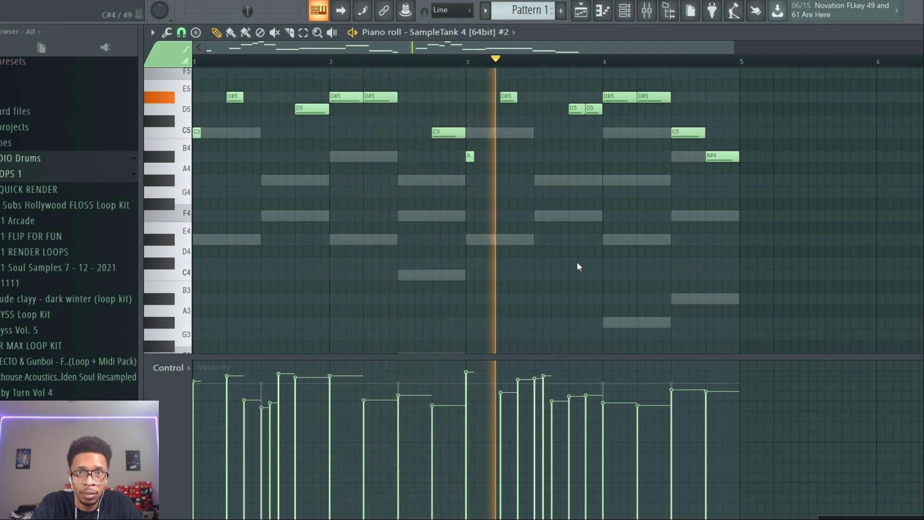
{"action": "scroll", "coordinate": [577, 267], "scroll_direction": "up", "scroll_amount": 3}
- Stop playback and move the first-bar D5 melody note up to F5
{"action": "key", "text": "space"}
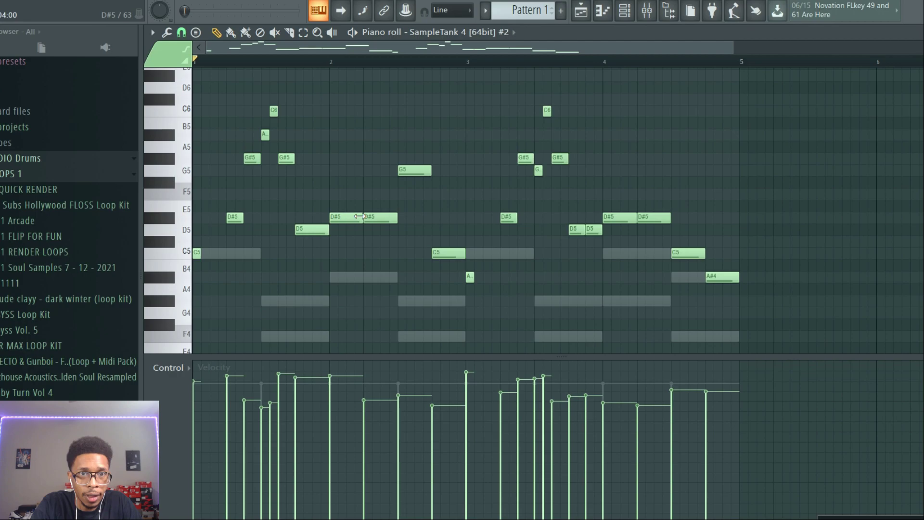
{"action": "left_click", "coordinate": [312, 231]}
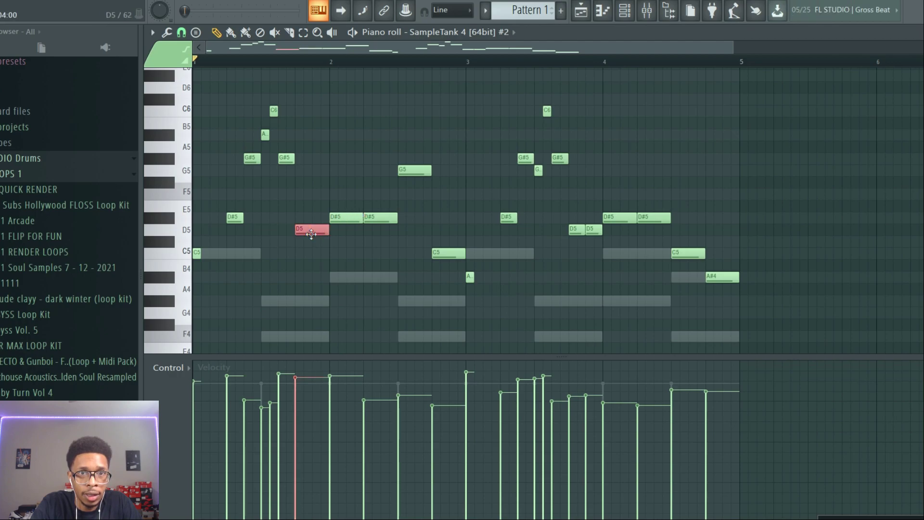
{"action": "key", "text": "Down"}
{"action": "key", "text": "Down"}
{"action": "key", "text": "Down"}
{"action": "key", "text": "Down"}
{"action": "key", "text": "Down"}
{"action": "key", "text": "Down"}
{"action": "key", "text": "ctrl+Up"}
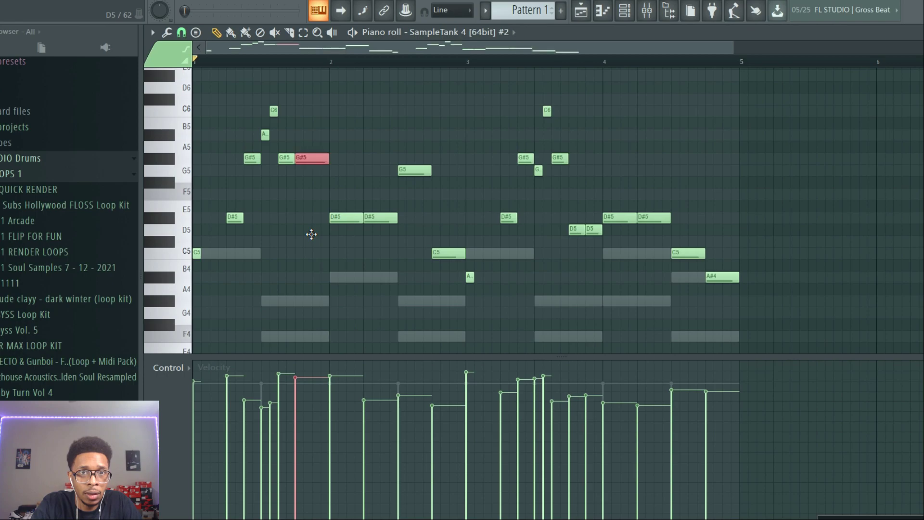
{"action": "key", "text": "ctrl+Down"}
{"action": "key", "text": "Down"}
{"action": "key", "text": "Down"}
{"action": "key", "text": "Down"}
{"action": "key", "text": "ctrl+Up"}
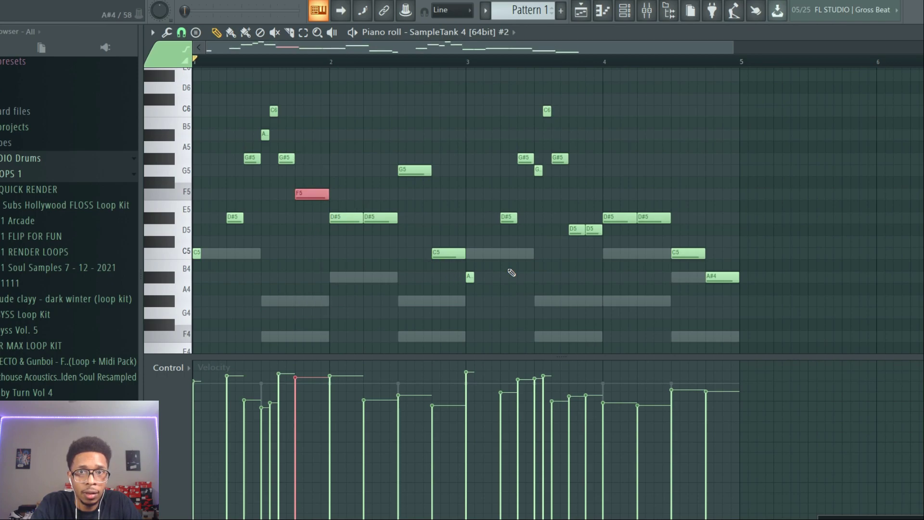
- Raise the two D5 notes near bar 4 to F5
{"action": "left_click_drag", "start_coordinate": [544, 225], "coordinate": [593, 243]}
{"action": "key", "text": "Down"}
{"action": "key", "text": "Down"}
{"action": "key", "text": "Down"}
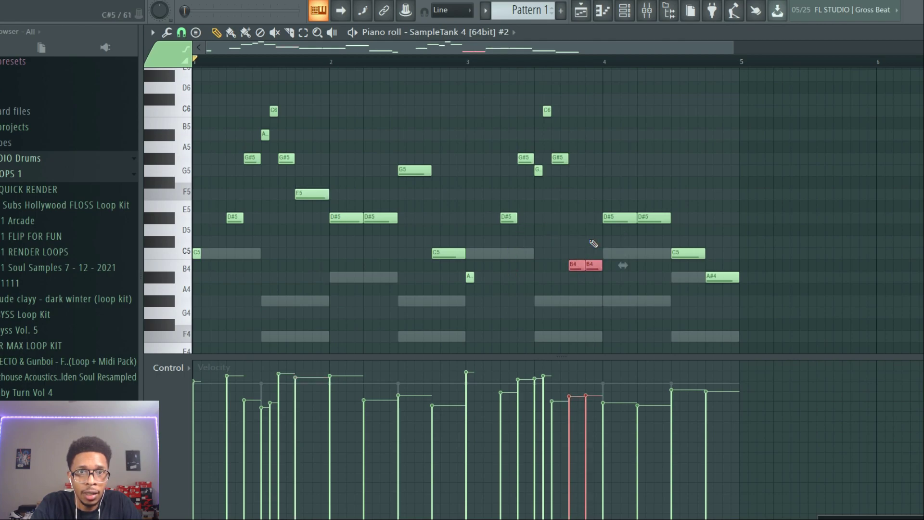
{"action": "key", "text": "Up"}
{"action": "key", "text": "Up"}
{"action": "key", "text": "Up"}
{"action": "key", "text": "Up"}
{"action": "key", "text": "Up"}
{"action": "key", "text": "Up"}
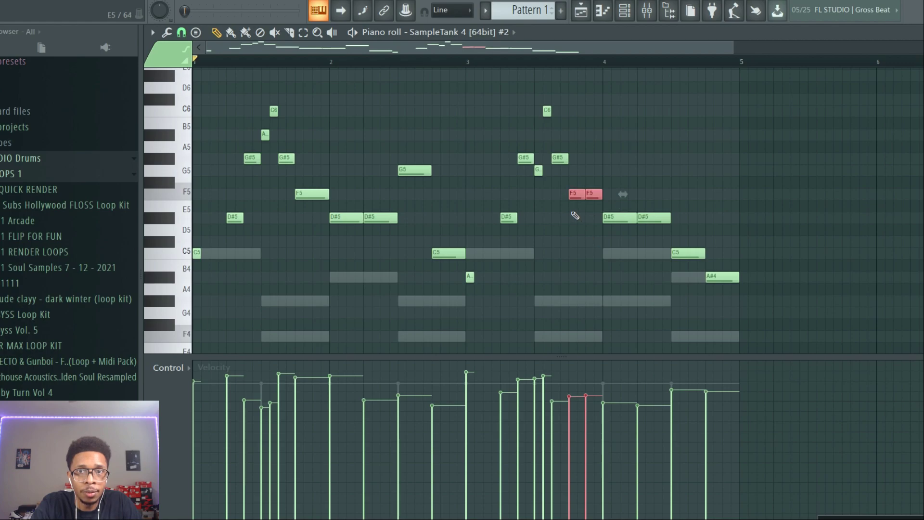
{"action": "scroll", "coordinate": [574, 215], "scroll_direction": "down", "scroll_amount": 3}
{"action": "scroll", "coordinate": [575, 215], "scroll_direction": "down", "scroll_amount": 1}
{"action": "scroll", "coordinate": [574, 215], "scroll_direction": "up", "scroll_amount": 3}
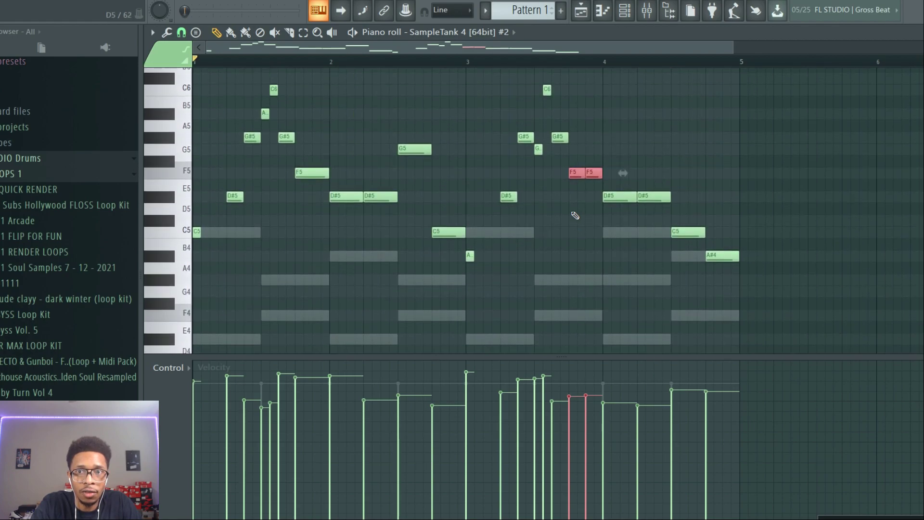
- Play back the edited melody, then bring up the channel rack
{"action": "key", "text": "space"}
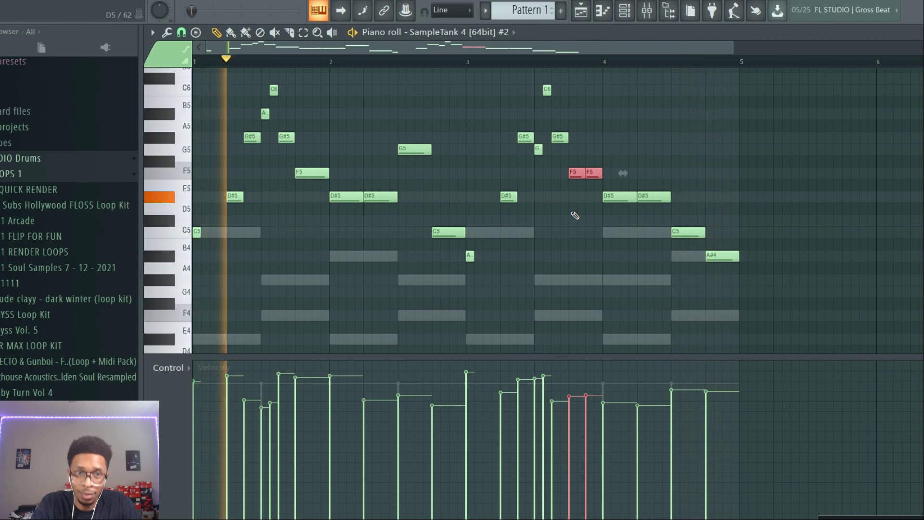
{"action": "key", "text": "space"}
{"action": "key", "text": "F6"}
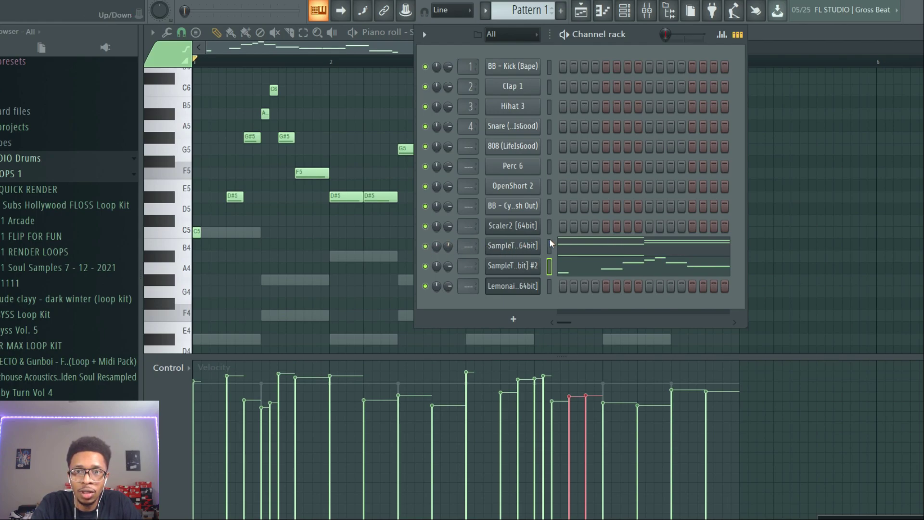
- Play the pattern once more, then switch to the empty Playlist view
{"action": "key", "text": "space"}
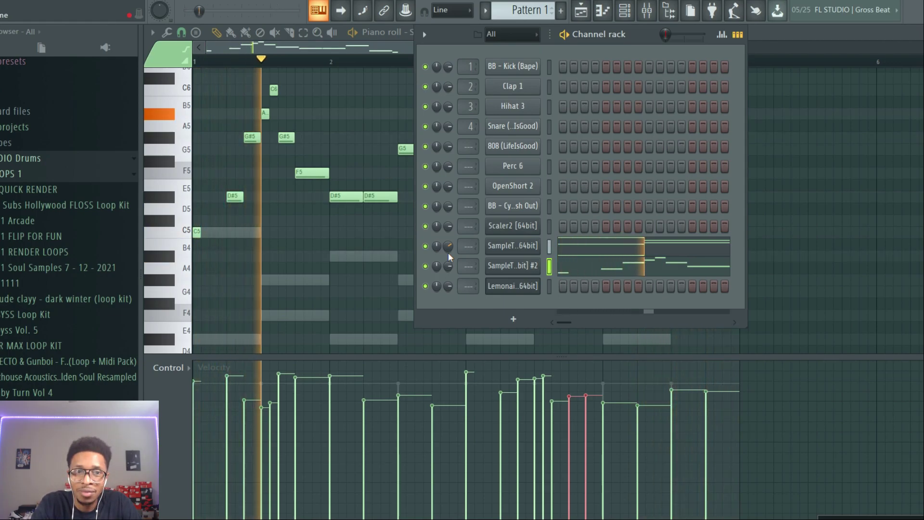
{"action": "key", "text": "space"}
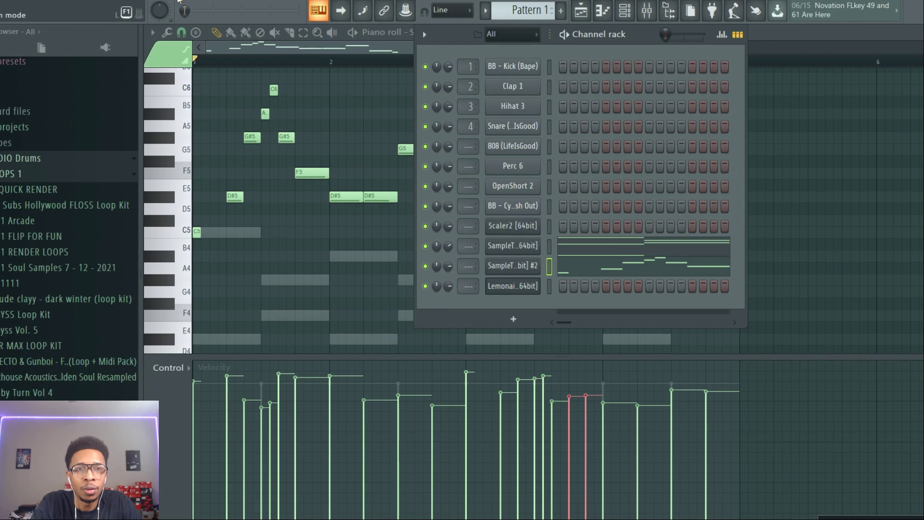
{"action": "key", "text": "F5"}
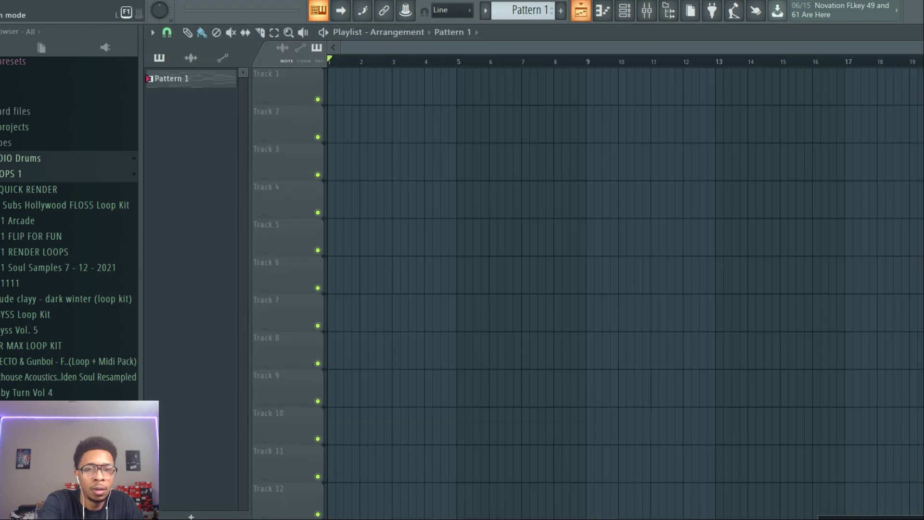
- Place two trial Pattern 1 clips on Track 1, then delete them again
{"action": "left_click", "coordinate": [328, 74]}
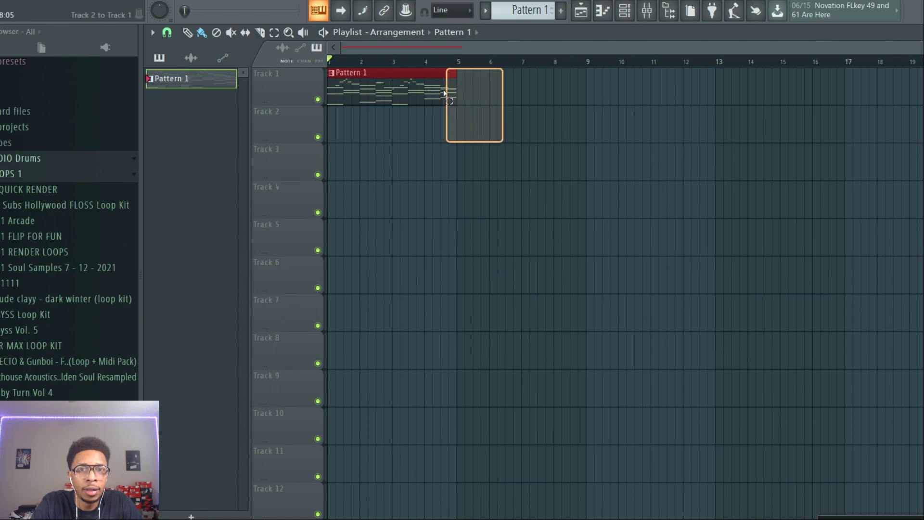
{"action": "left_click", "coordinate": [466, 90]}
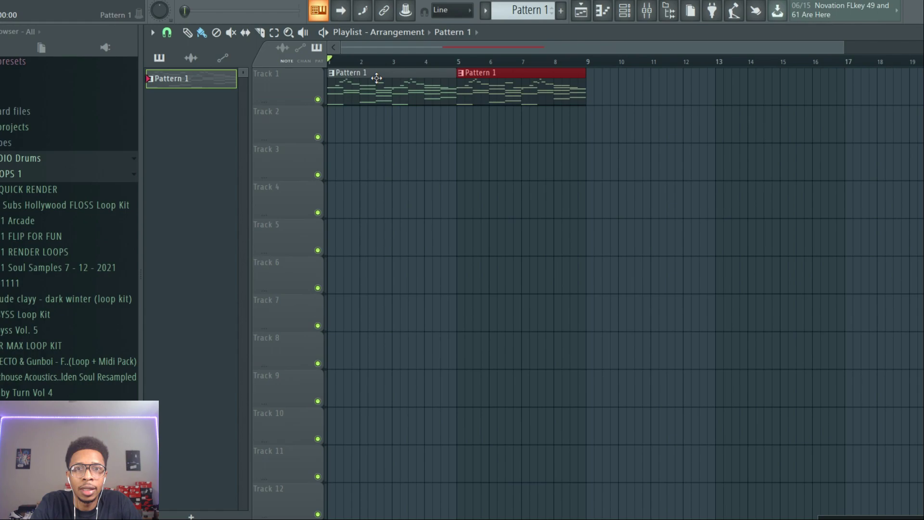
{"action": "right_click", "coordinate": [376, 78]}
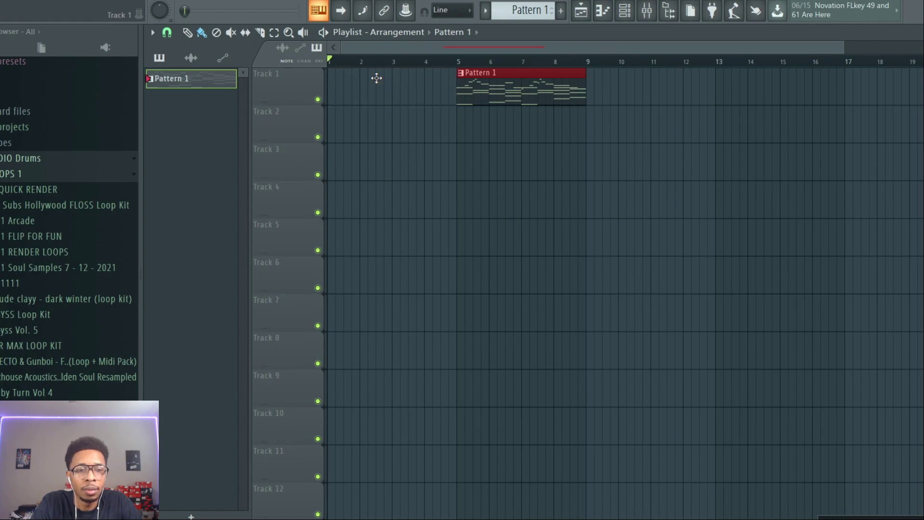
{"action": "key", "text": "ctrl+z"}
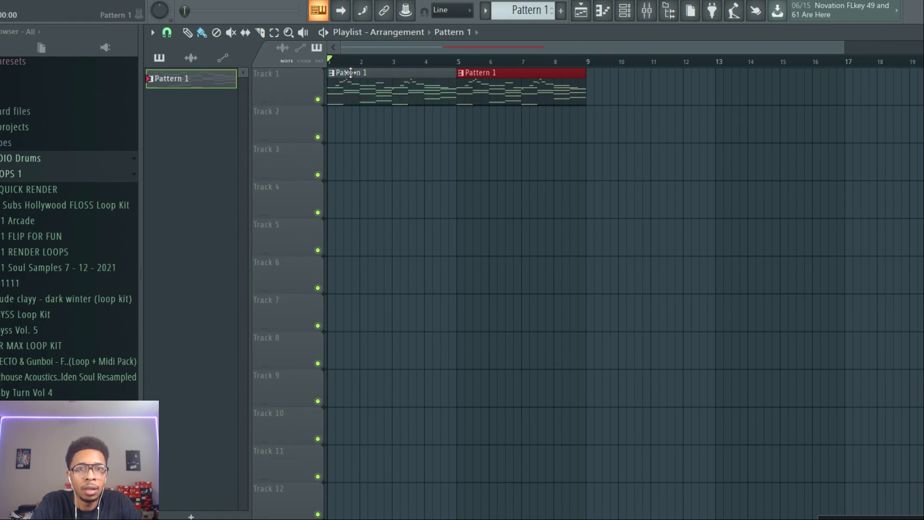
{"action": "right_click", "coordinate": [512, 73]}
{"action": "right_click", "coordinate": [402, 83]}
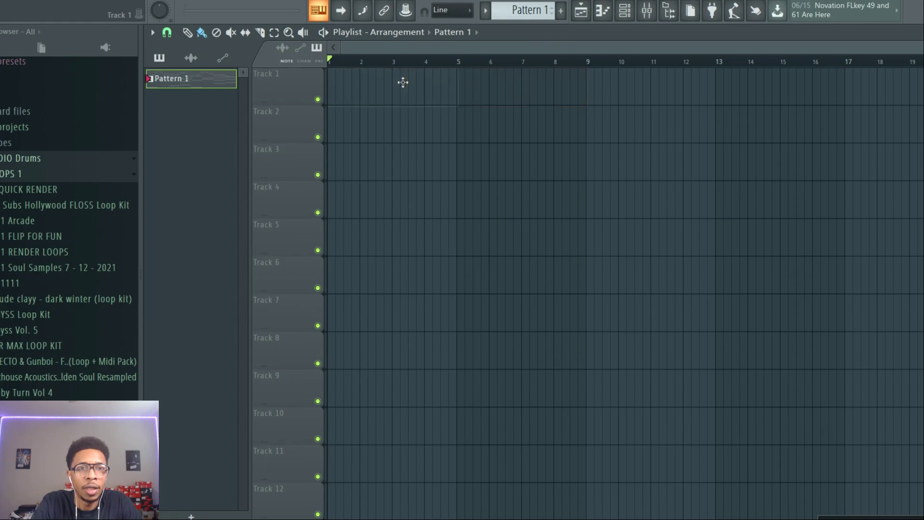
- Split Pattern 1 by channel; repeat chords on Track 1 to bar 17, melody on Track 2 from bar 9
{"action": "right_click", "coordinate": [224, 81]}
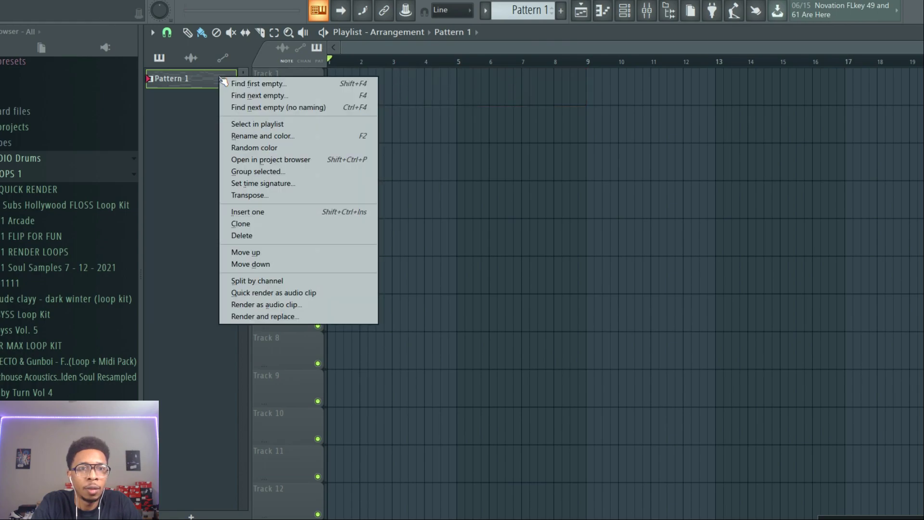
{"action": "left_click", "coordinate": [245, 285]}
{"action": "left_click_drag", "start_coordinate": [175, 86], "coordinate": [330, 78]}
{"action": "key", "text": "ctrl+b"}
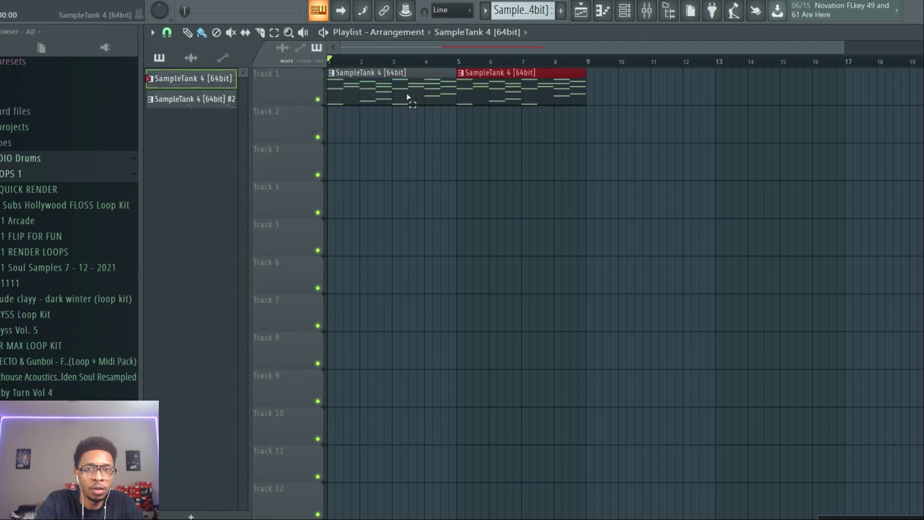
{"action": "key", "text": "ctrl+b"}
{"action": "key", "text": "ctrl+b"}
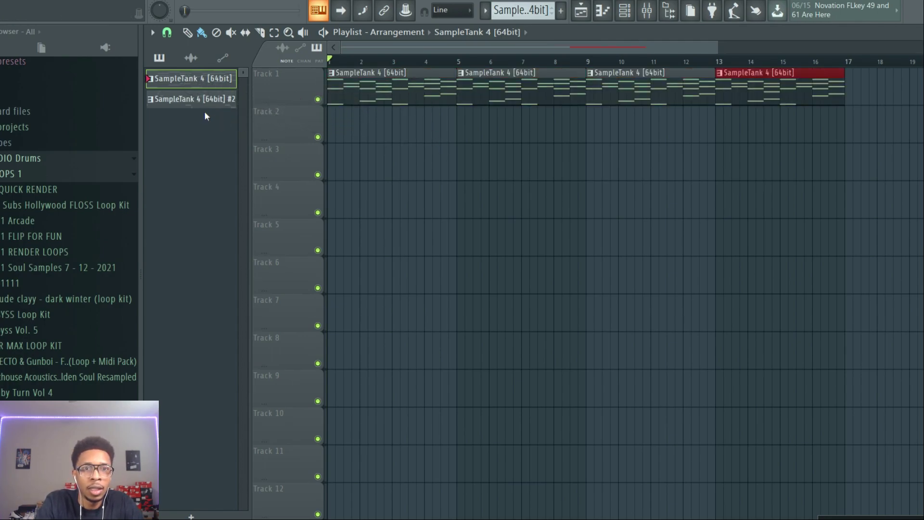
{"action": "left_click_drag", "start_coordinate": [195, 99], "coordinate": [585, 139]}
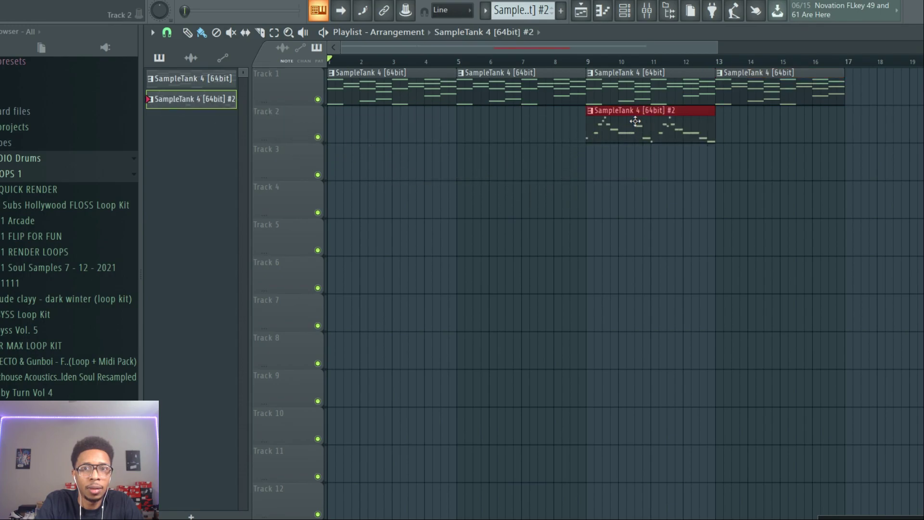
{"action": "key", "text": "ctrl+b"}
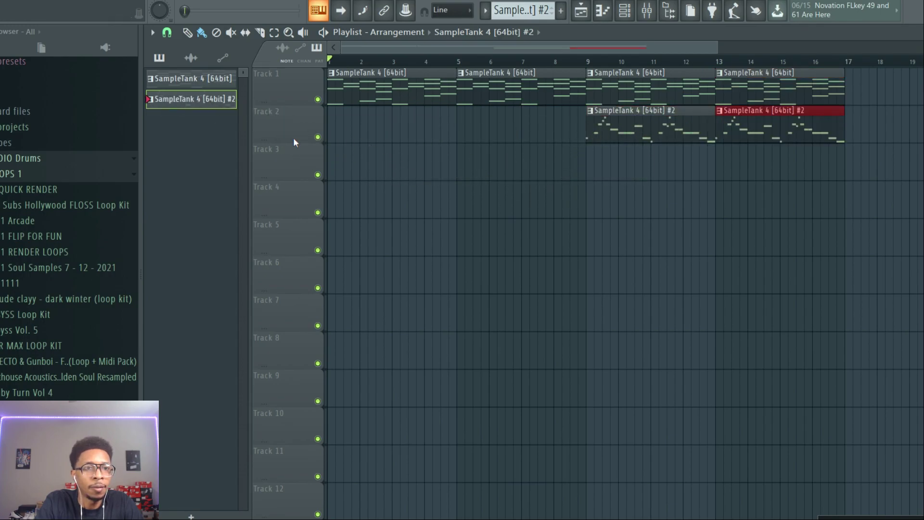
{"action": "scroll", "coordinate": [14, 217], "scroll_direction": "down", "scroll_amount": 3}
{"action": "scroll", "coordinate": [17, 246], "scroll_direction": "down", "scroll_amount": 1}
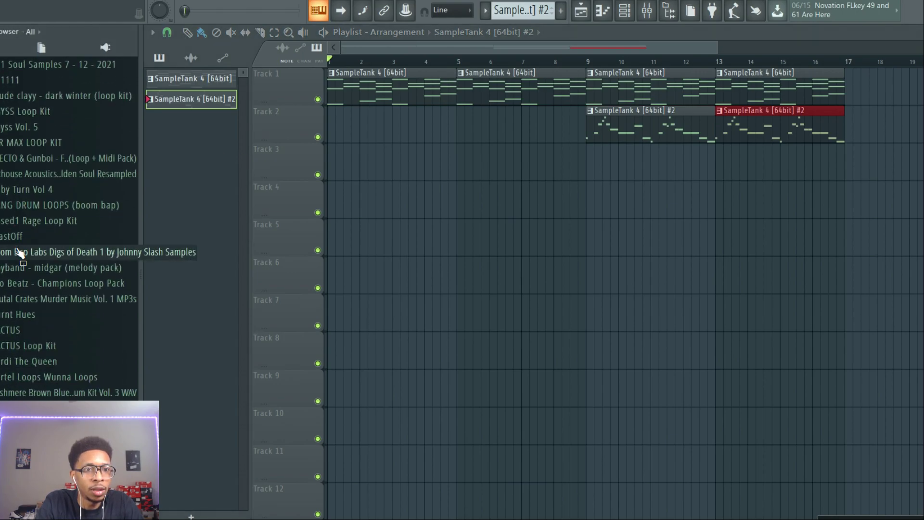
- Expand the Polyphonic Music Library Russia WAV drum loops folder and accept restretching all channels
{"action": "left_click", "coordinate": [19, 251]}
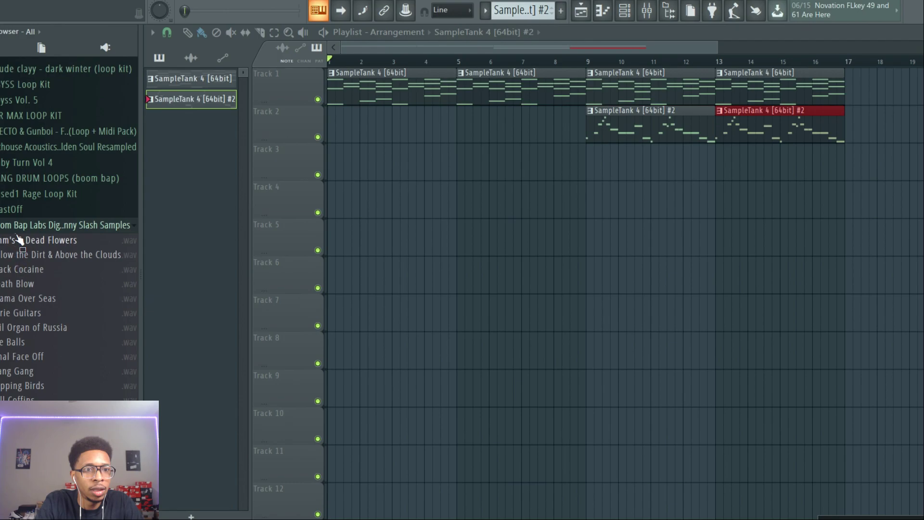
{"action": "left_click", "coordinate": [18, 228]}
{"action": "scroll", "coordinate": [18, 231], "scroll_direction": "up", "scroll_amount": 1}
{"action": "scroll", "coordinate": [17, 235], "scroll_direction": "down", "scroll_amount": 5}
{"action": "scroll", "coordinate": [17, 234], "scroll_direction": "down", "scroll_amount": 5}
{"action": "scroll", "coordinate": [17, 234], "scroll_direction": "down", "scroll_amount": 5}
{"action": "scroll", "coordinate": [18, 233], "scroll_direction": "down", "scroll_amount": 4}
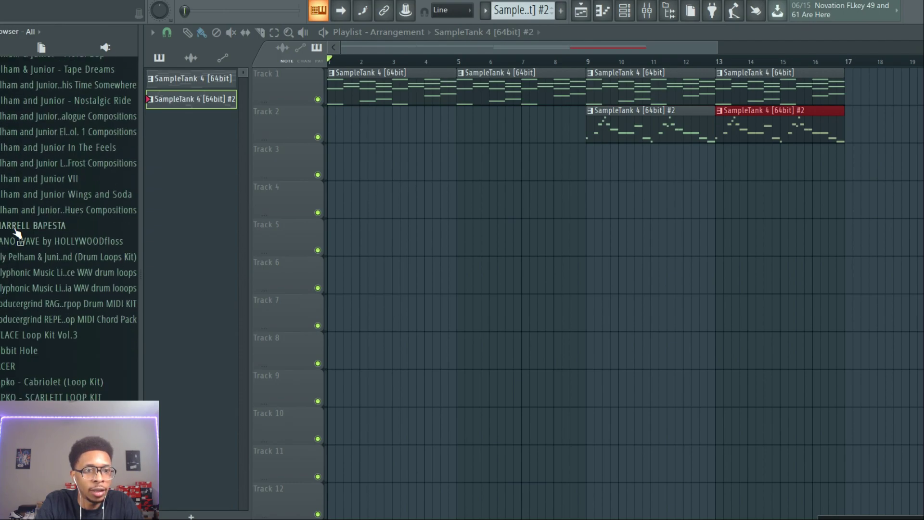
{"action": "scroll", "coordinate": [16, 232], "scroll_direction": "down", "scroll_amount": 4}
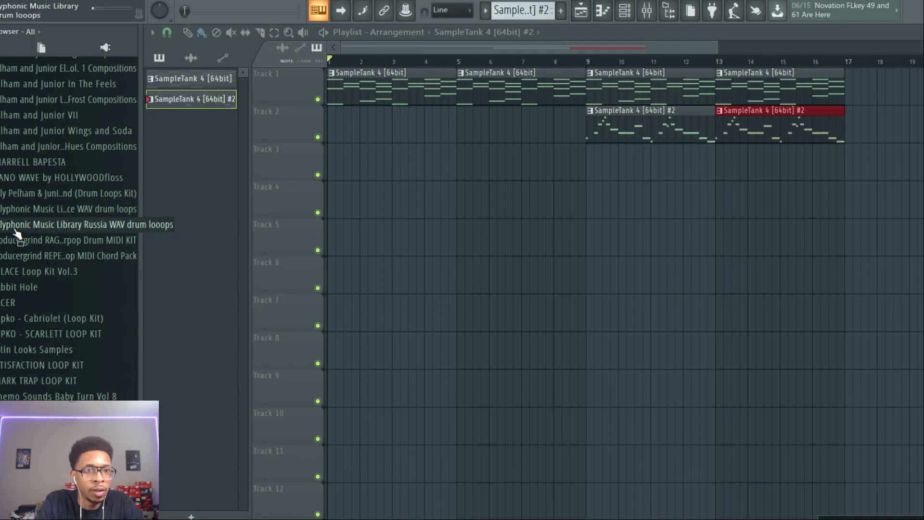
{"action": "left_click", "coordinate": [15, 231]}
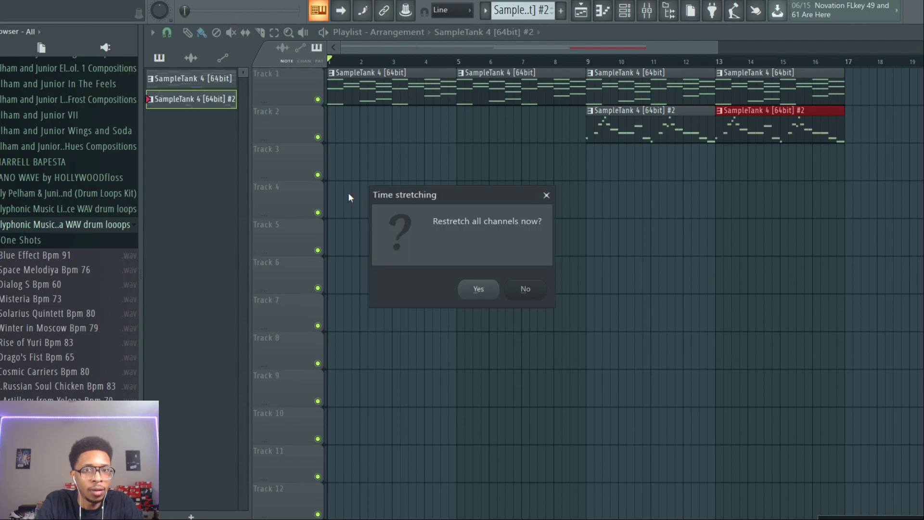
{"action": "left_click", "coordinate": [479, 290]}
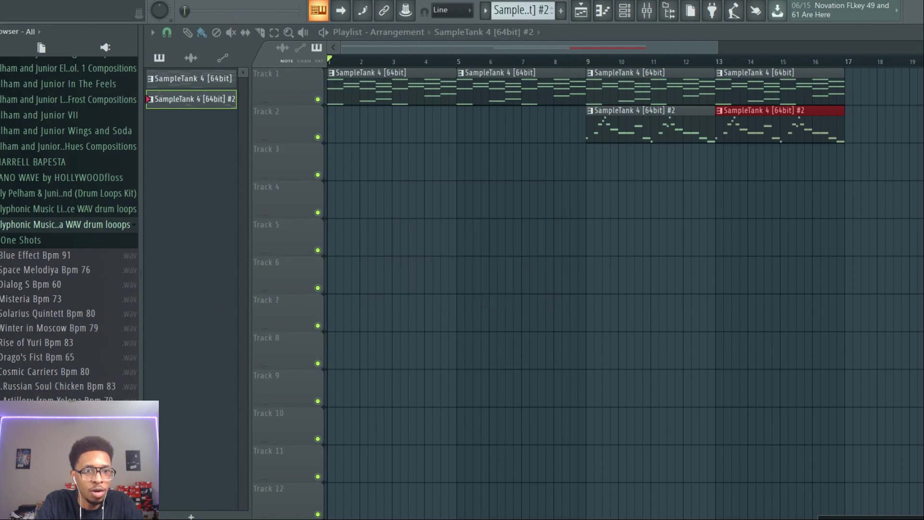
{"action": "left_click_drag", "start_coordinate": [58, 429], "coordinate": [333, 169]}
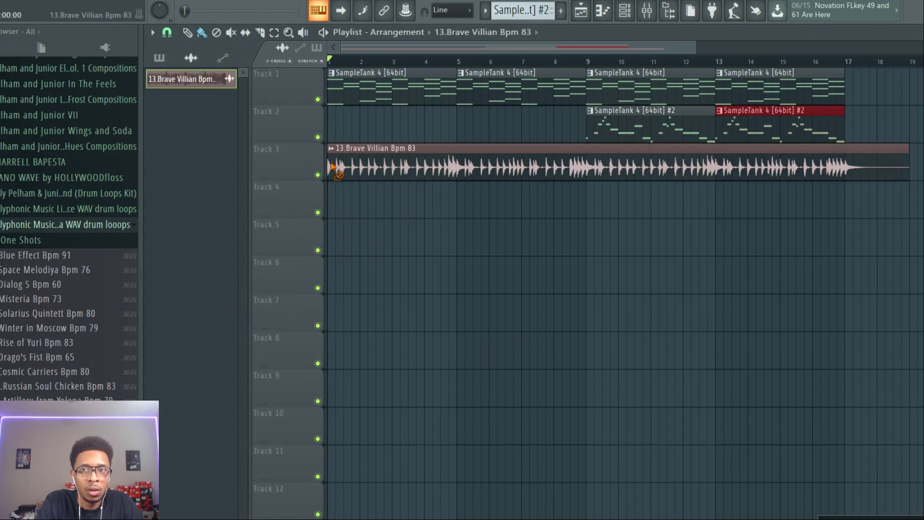
{"action": "left_click_drag", "start_coordinate": [331, 62], "coordinate": [837, 88]}
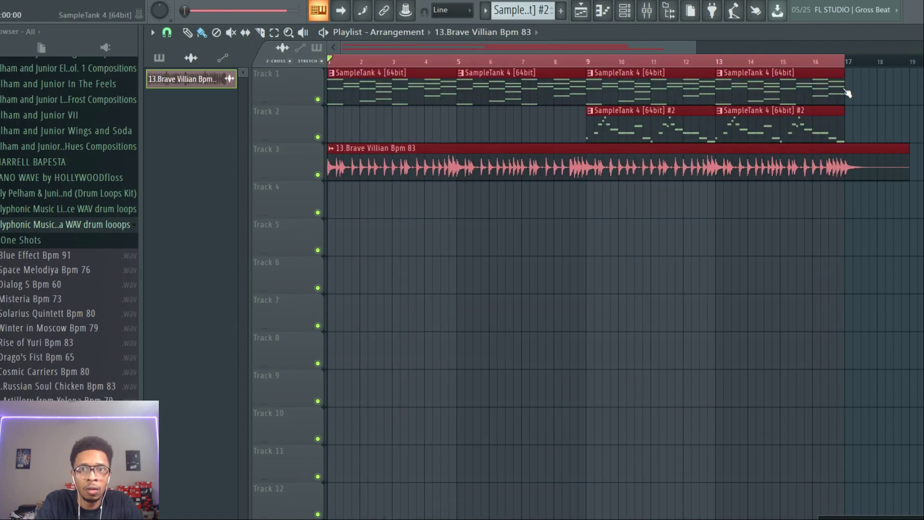
{"action": "key", "text": "space"}
{"action": "key", "text": "space"}
- Open the Brave Villian Bpm 83 clip's channel settings and play the arrangement
{"action": "double_click", "coordinate": [358, 148]}
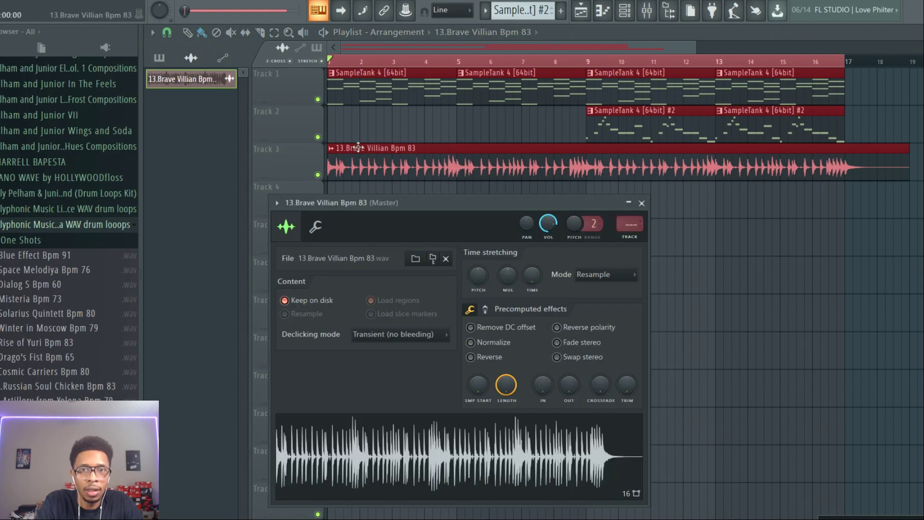
{"action": "key", "text": "space"}
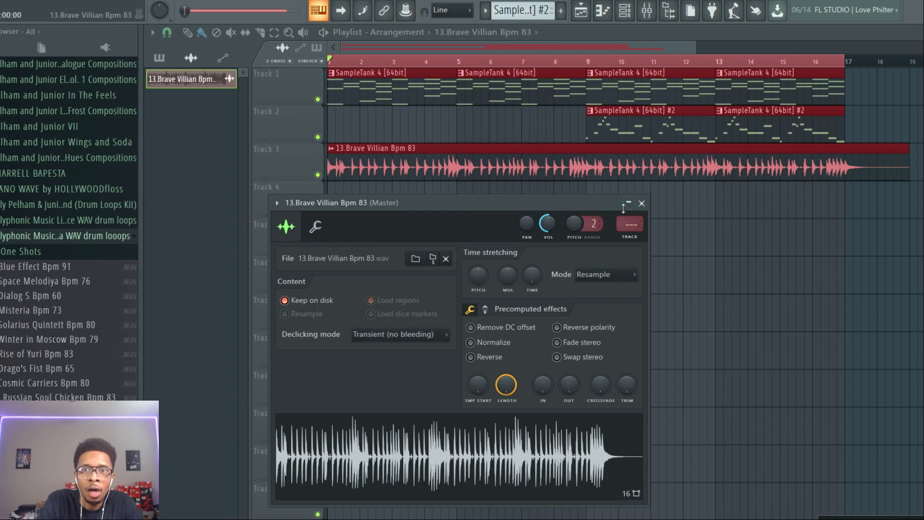
- Show all channels and open SampleTank #2 in an enlarged window
{"action": "key", "text": "F6"}
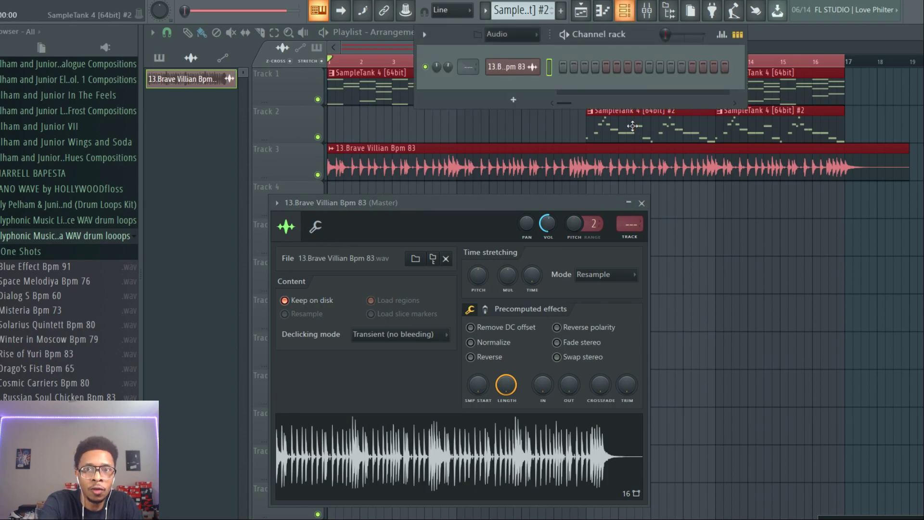
{"action": "left_click", "coordinate": [520, 34]}
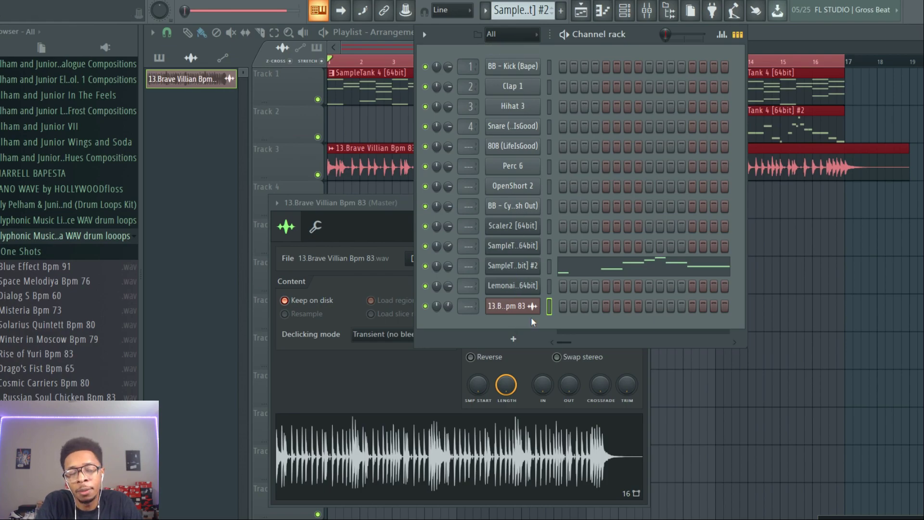
{"action": "left_click", "coordinate": [529, 268]}
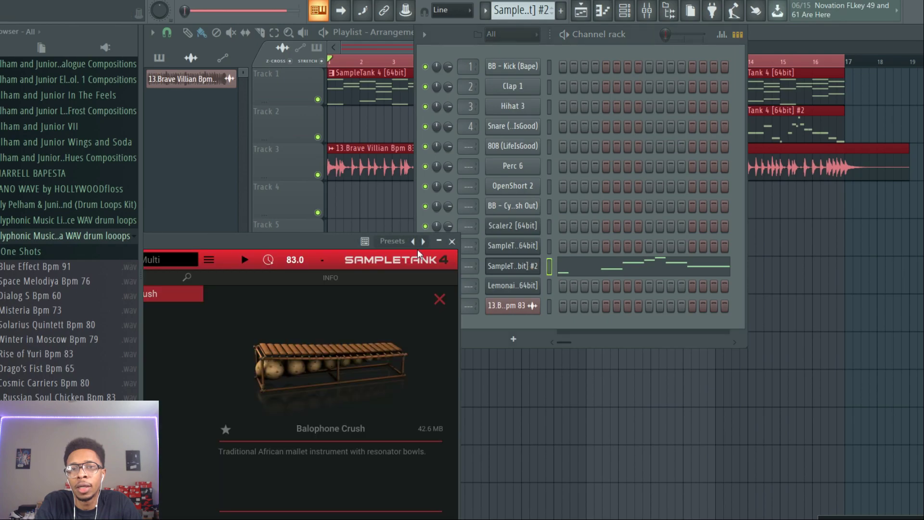
{"action": "left_click_drag", "start_coordinate": [306, 240], "coordinate": [758, 57]}
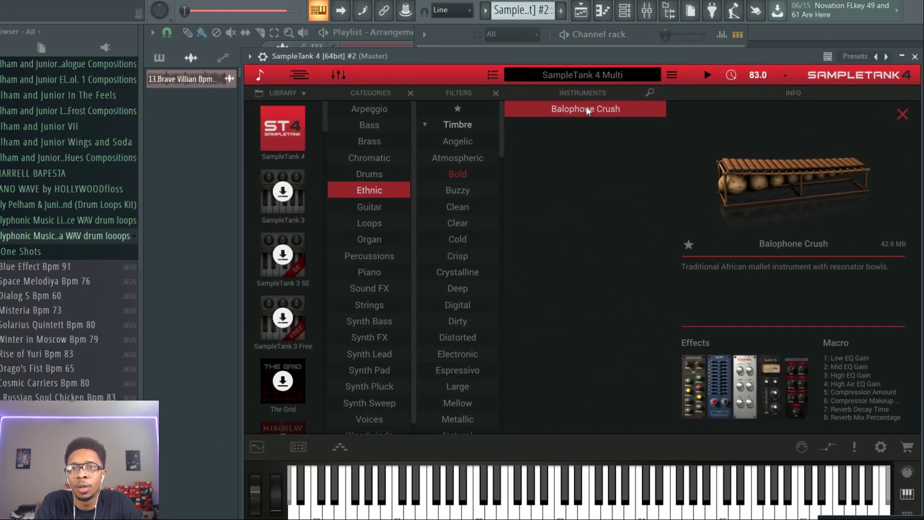
- Filter to warm bass sounds and load Bass Guitar Harmonics Finger
{"action": "left_click", "coordinate": [382, 128]}
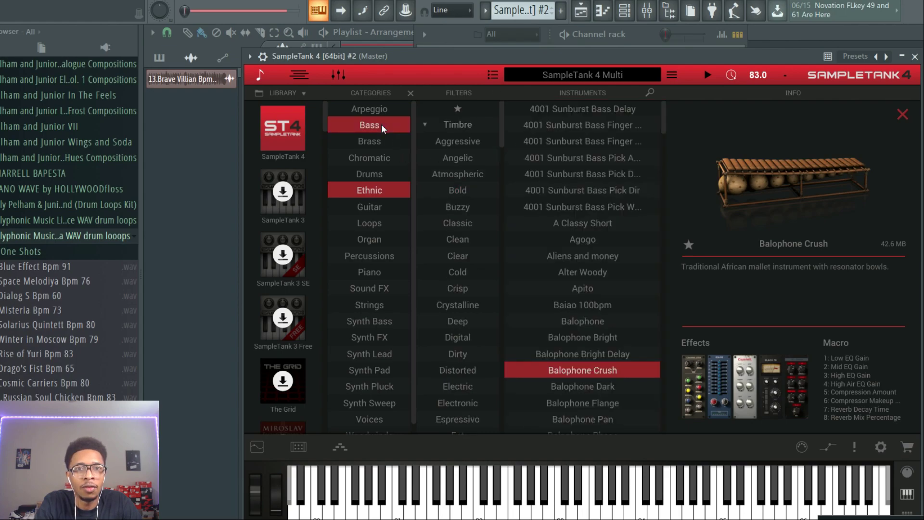
{"action": "left_click", "coordinate": [370, 192]}
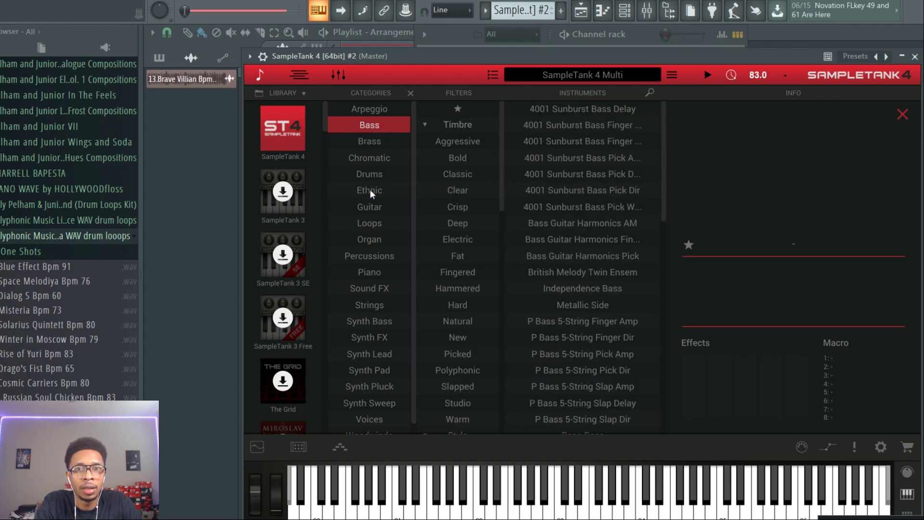
{"action": "left_click", "coordinate": [587, 190]}
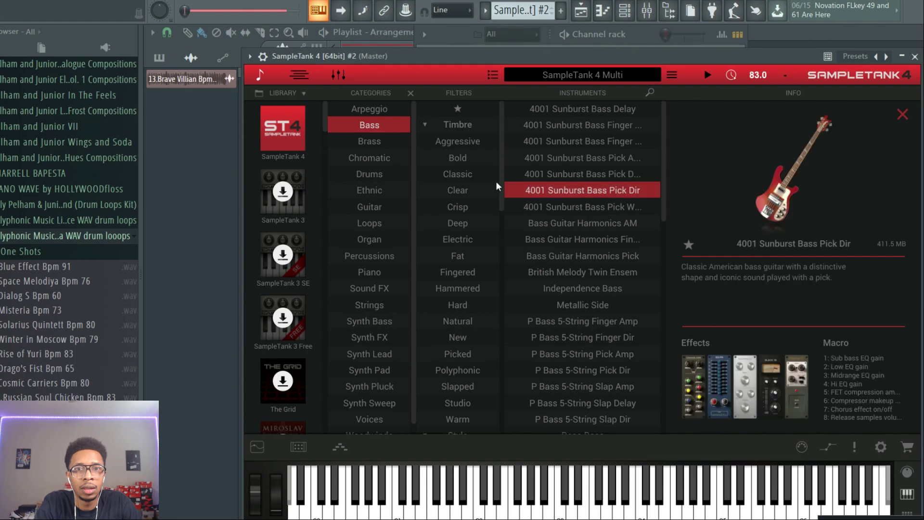
{"action": "left_click", "coordinate": [457, 191]}
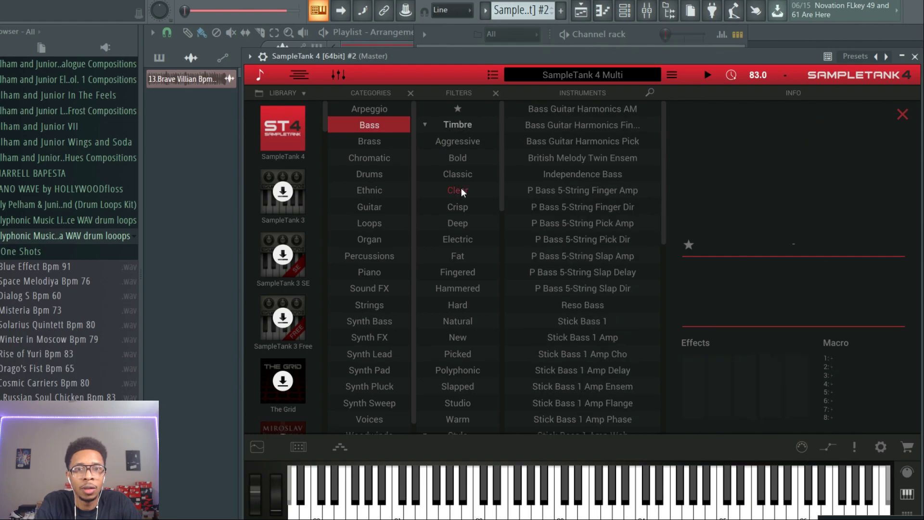
{"action": "scroll", "coordinate": [462, 191], "scroll_direction": "down", "scroll_amount": 4}
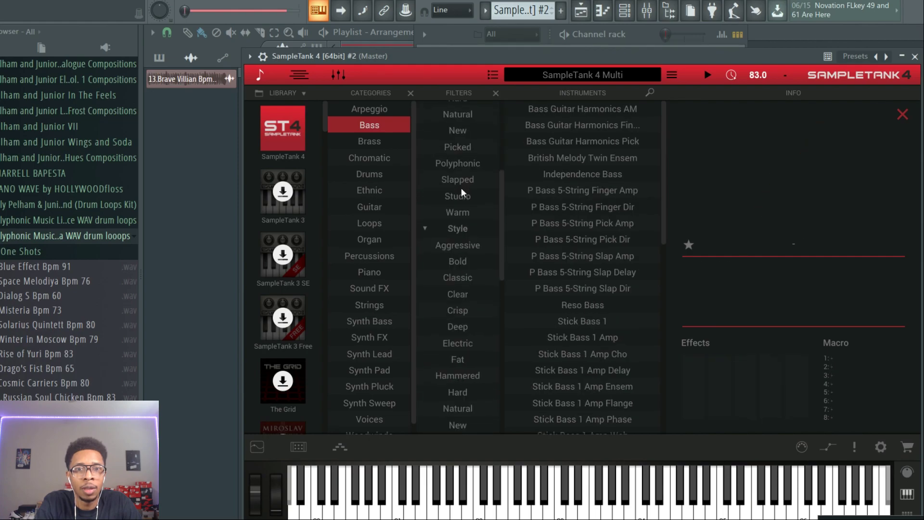
{"action": "left_click", "coordinate": [465, 218]}
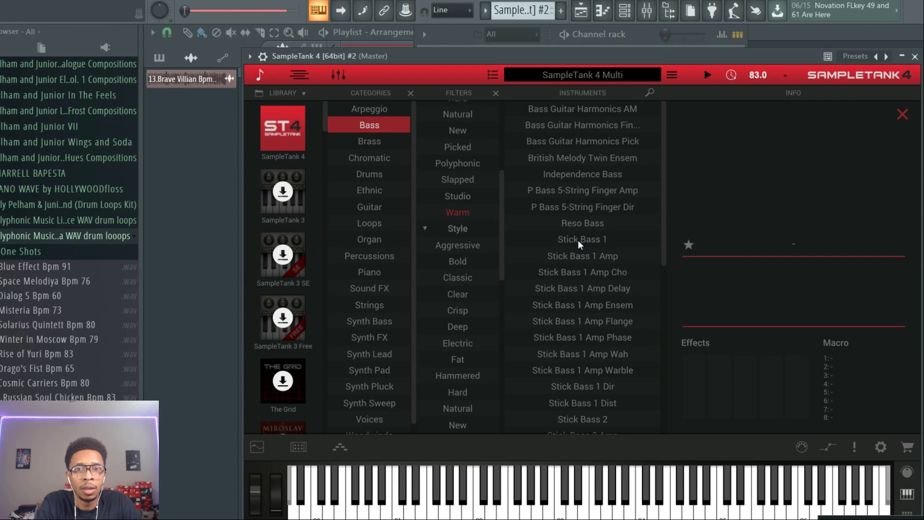
{"action": "left_click", "coordinate": [595, 129]}
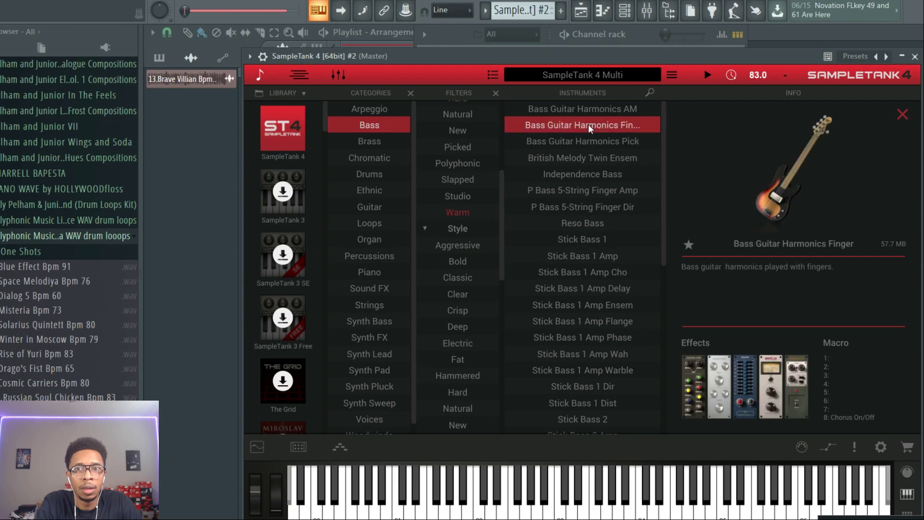
{"action": "double_click", "coordinate": [589, 127]}
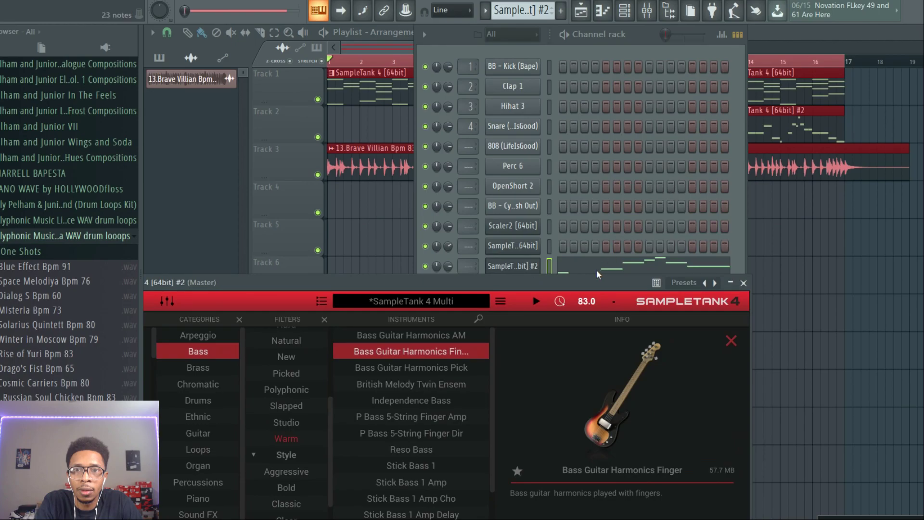
- Solo the second SampleTank channel and play the arrangement to hear it alone
{"action": "left_click", "coordinate": [597, 273]}
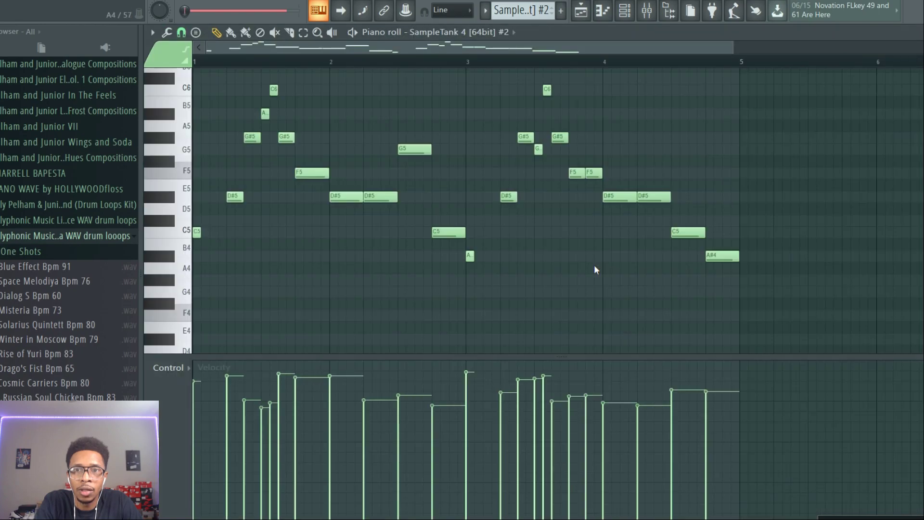
{"action": "scroll", "coordinate": [464, 230], "scroll_direction": "up", "scroll_amount": 2}
{"action": "scroll", "coordinate": [465, 226], "scroll_direction": "up", "scroll_amount": 3}
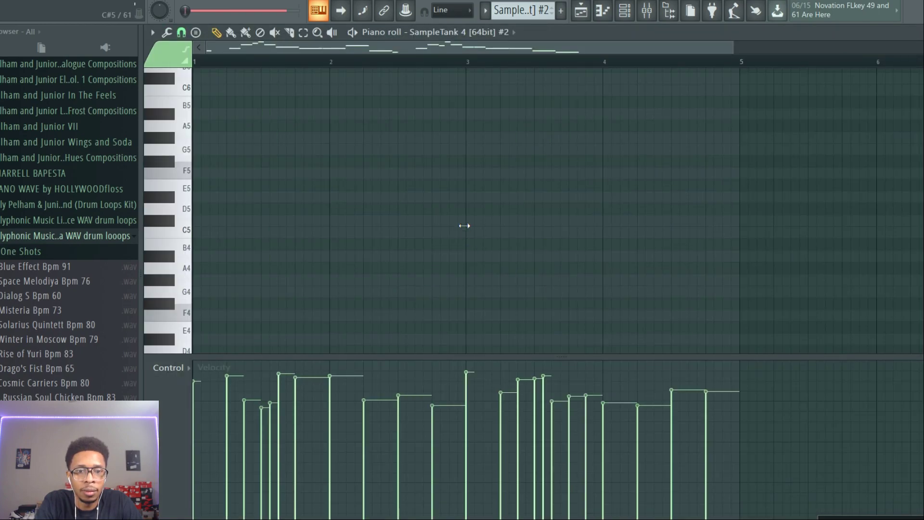
{"action": "key", "text": "F6"}
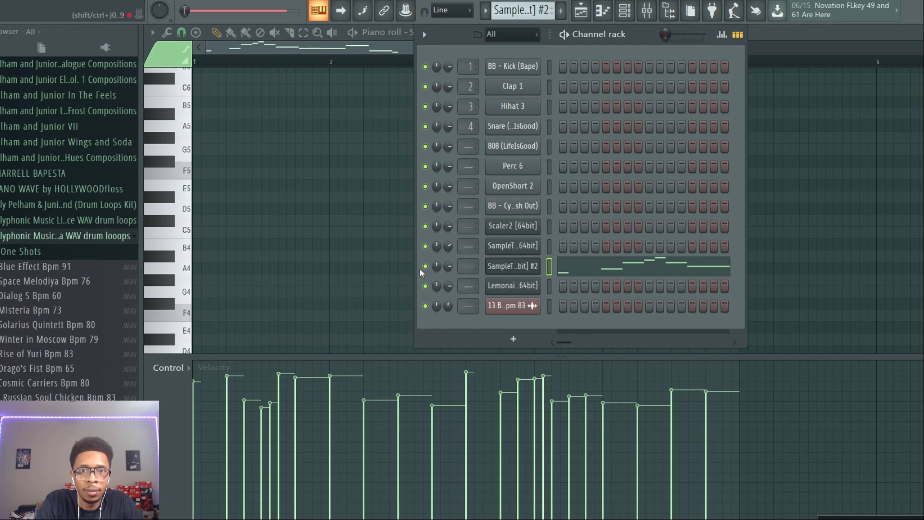
{"action": "right_click", "coordinate": [419, 268]}
{"action": "left_click", "coordinate": [430, 276]}
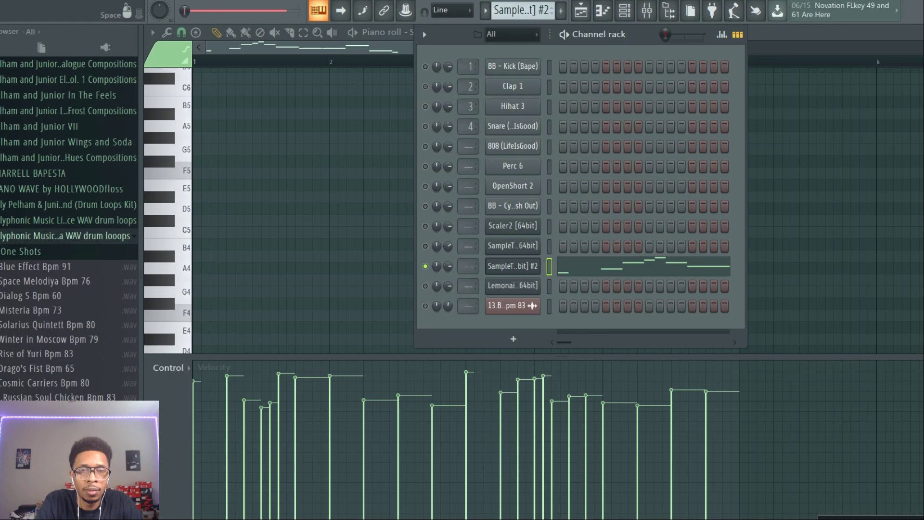
{"action": "key", "text": "F5"}
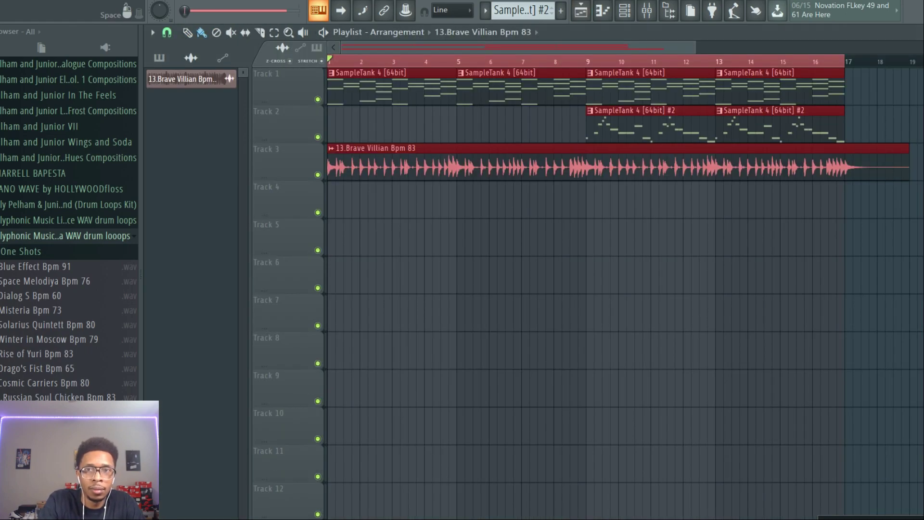
{"action": "key", "text": "space"}
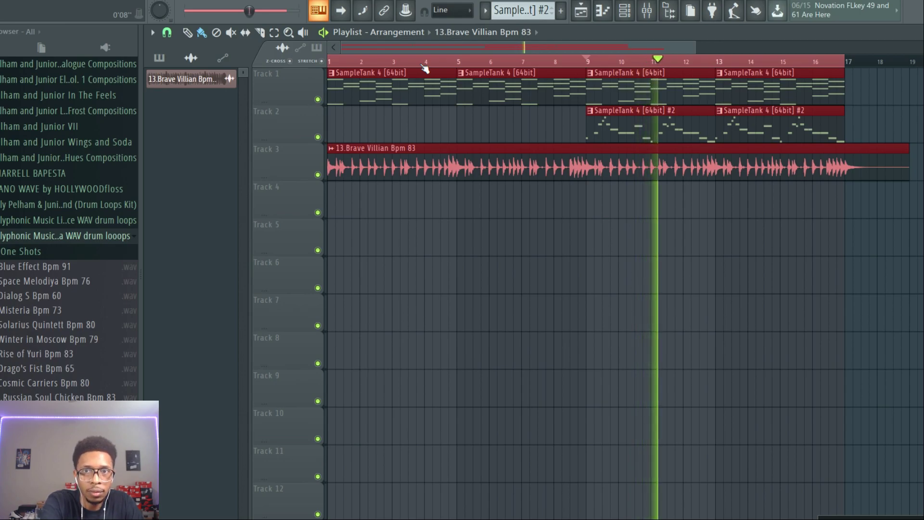
- Open the melody clip's notes and transpose them down an octave into bass range
{"action": "key", "text": "F6"}
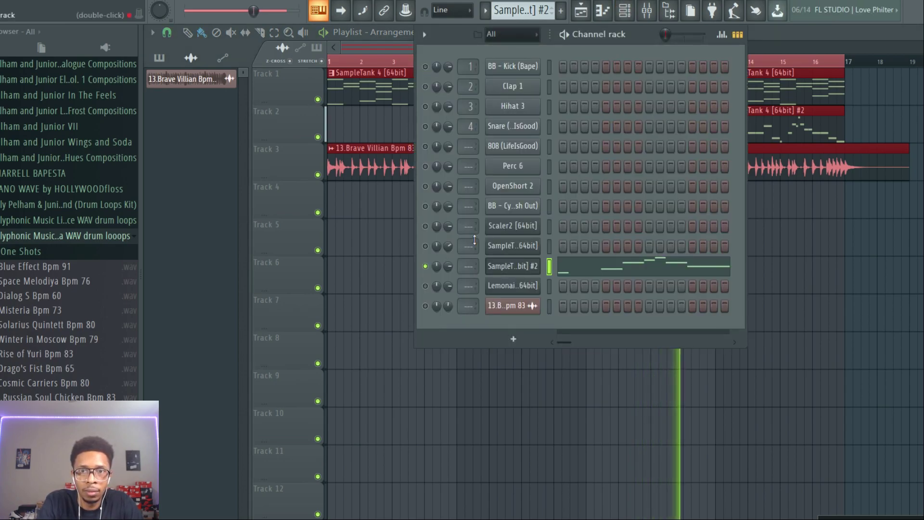
{"action": "key", "text": "space"}
{"action": "left_click", "coordinate": [583, 274]}
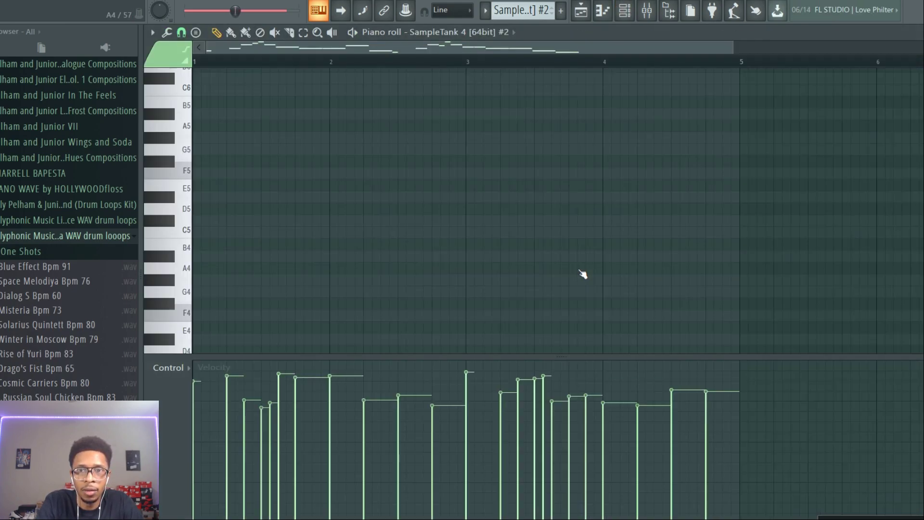
{"action": "key", "text": "space"}
{"action": "key", "text": "space"}
{"action": "key", "text": "F5"}
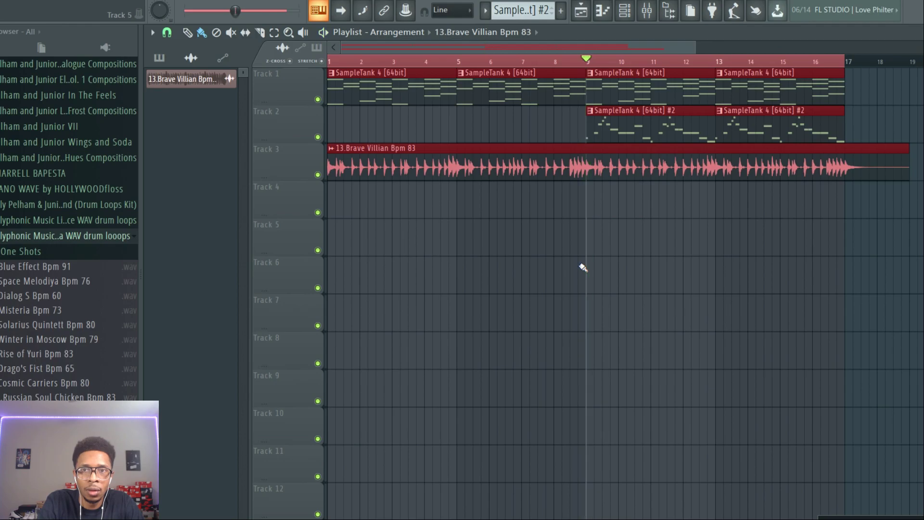
{"action": "double_click", "coordinate": [623, 134]}
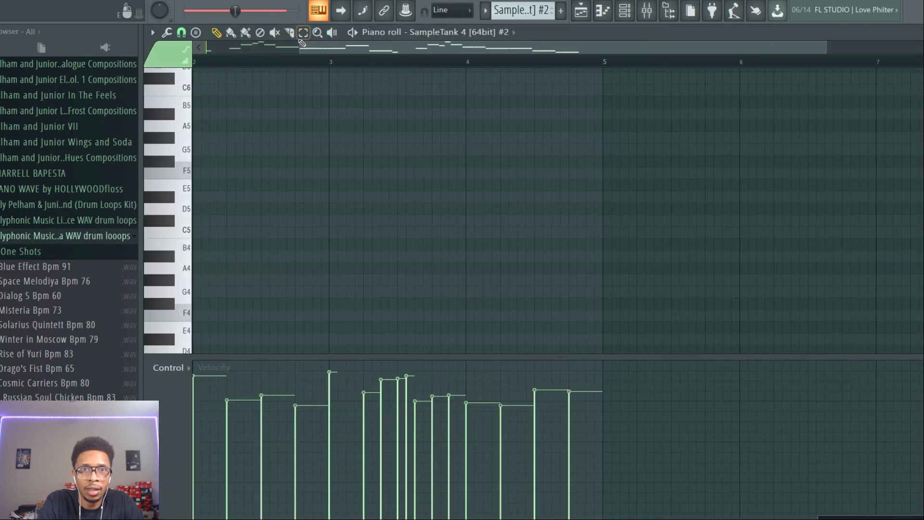
{"action": "left_click_drag", "start_coordinate": [301, 41], "coordinate": [215, 44]}
{"action": "scroll", "coordinate": [276, 223], "scroll_direction": "down", "scroll_amount": 5}
{"action": "scroll", "coordinate": [276, 228], "scroll_direction": "down", "scroll_amount": 3}
{"action": "key", "text": "ctrl+Up"}
{"action": "key", "text": "space"}
{"action": "key", "text": "F6"}
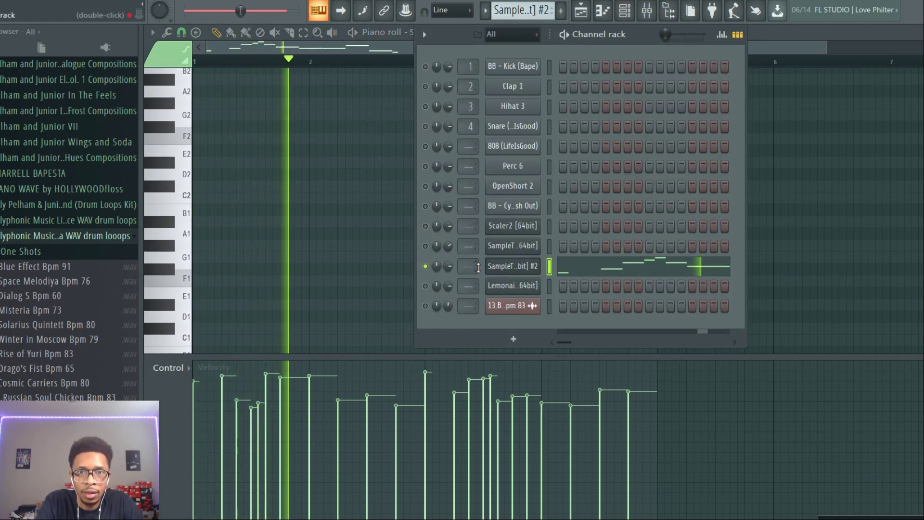
- Audition Bass Guitar Harmonics Pick, then load Stick Bass 1 in SampleTank #2 and play
{"action": "left_click", "coordinate": [495, 267]}
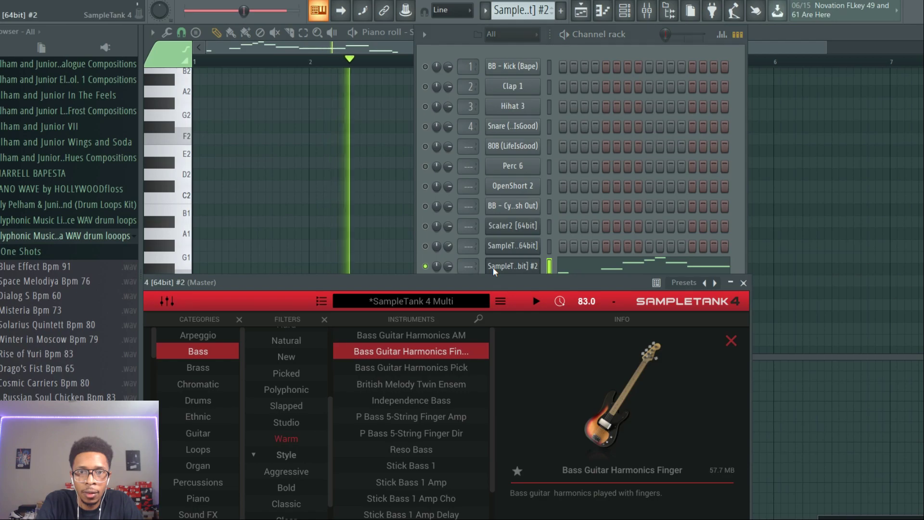
{"action": "left_click", "coordinate": [414, 368]}
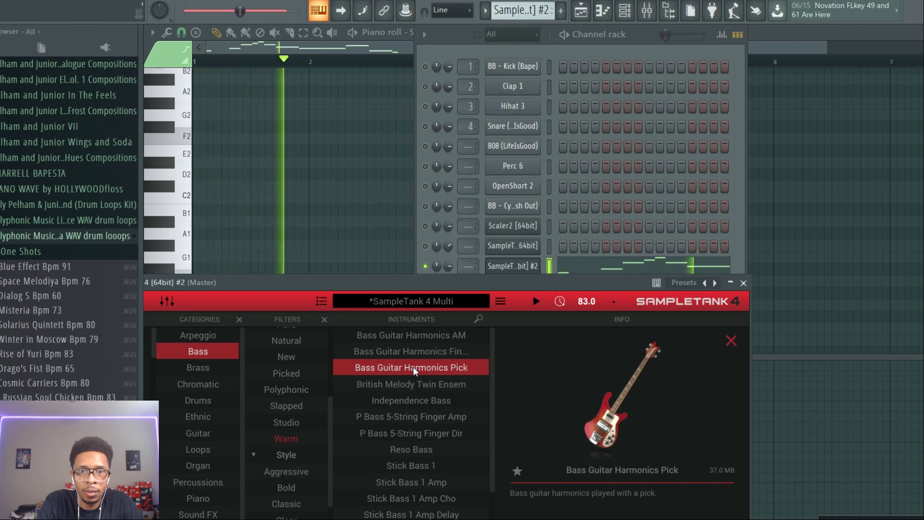
{"action": "key", "text": "space"}
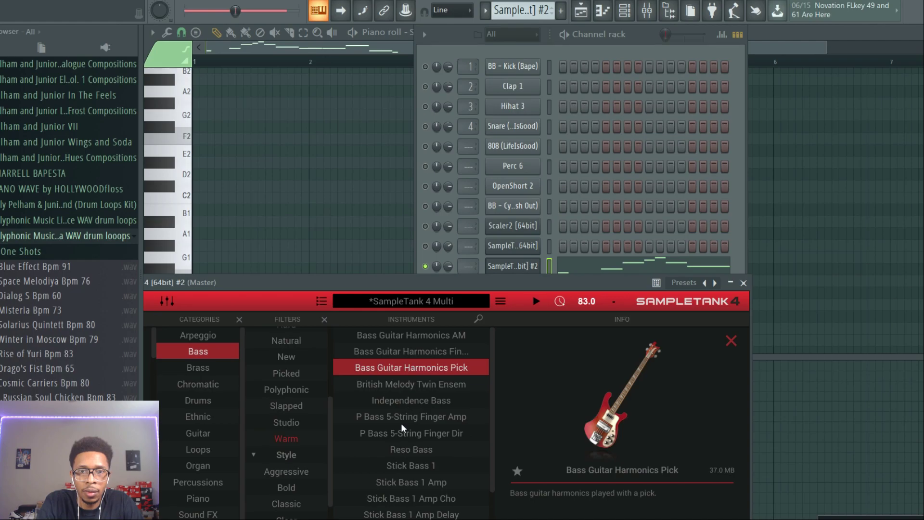
{"action": "double_click", "coordinate": [405, 467]}
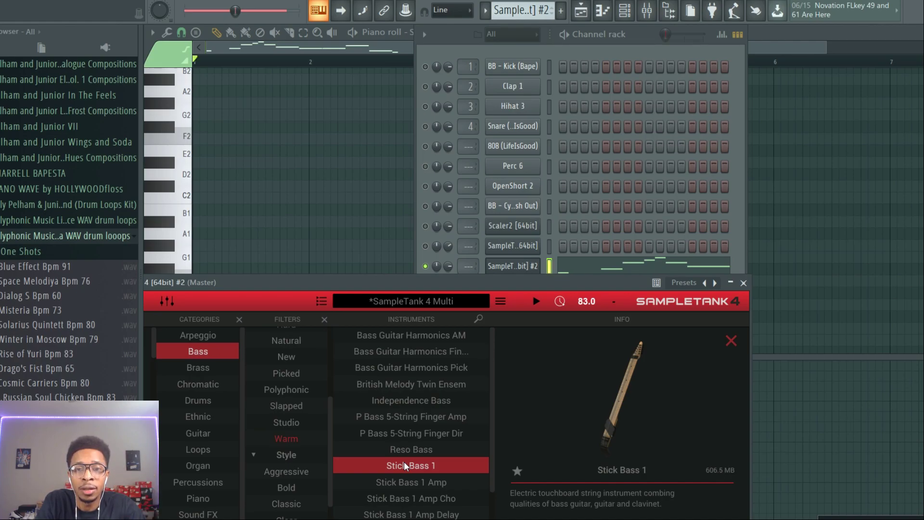
{"action": "key", "text": "space"}
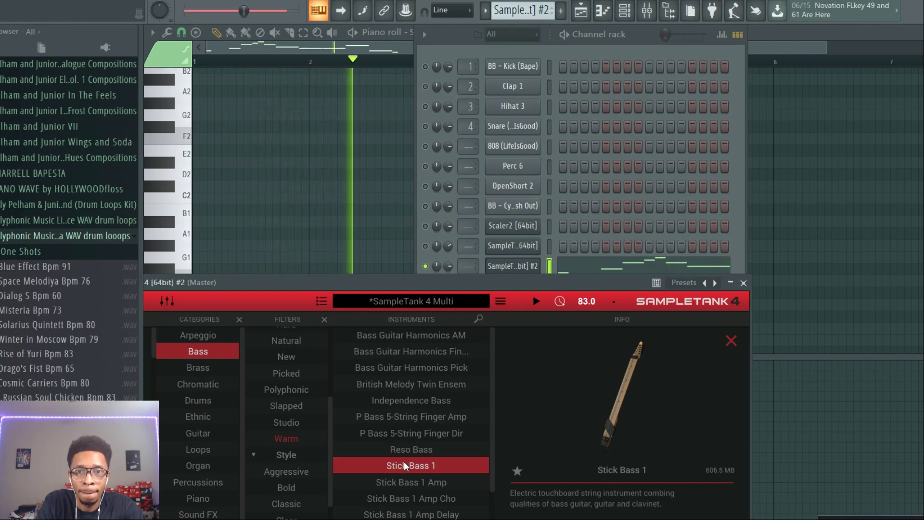
- Unmute the first SampleTank chord channel in the channel rack
{"action": "left_click", "coordinate": [426, 247]}
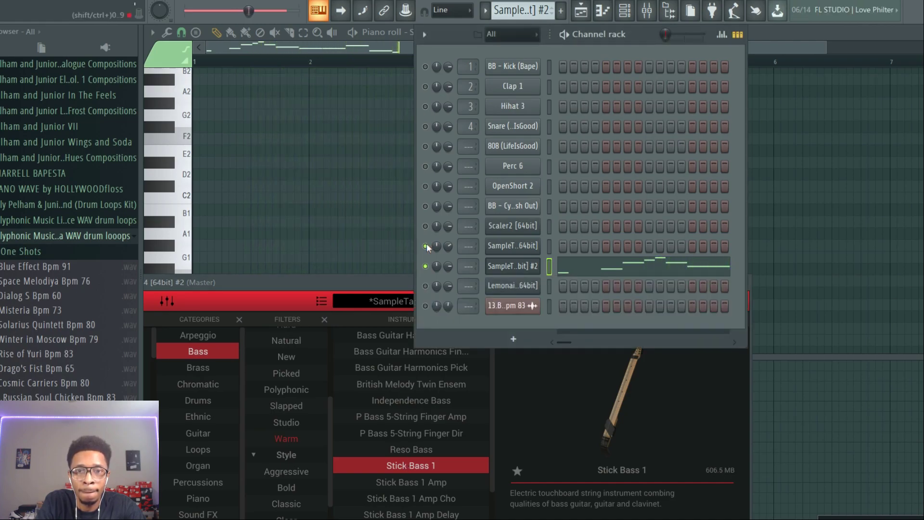